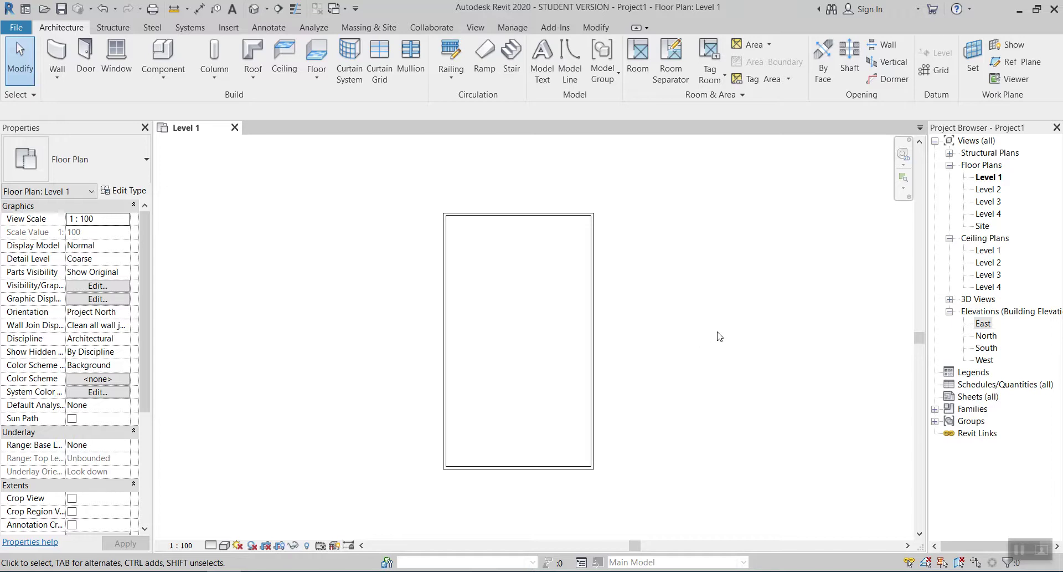
- Examine the rectangular walls in the 3D view and against the levels in the East elevation, and close both views
{"action": "scroll", "coordinate": [720, 335], "scroll_direction": "down", "scroll_amount": 2}
{"action": "mouse_move", "coordinate": [748, 328]}
{"action": "middle_mouse_down"}
{"action": "mouse_move", "coordinate": [778, 282]}
{"action": "mouse_move", "coordinate": [714, 319]}
{"action": "middle_mouse_up"}
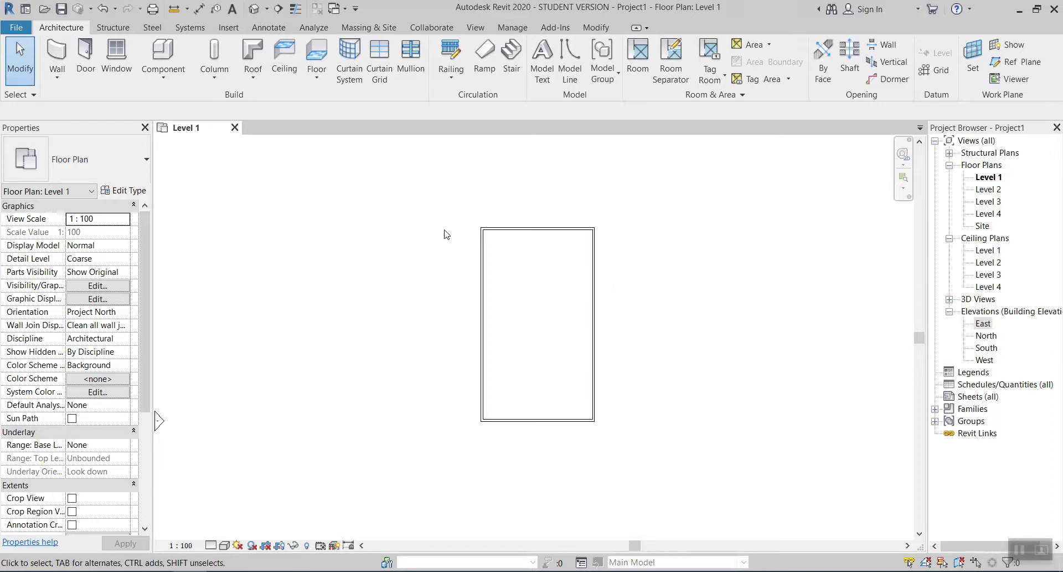
{"action": "left_click", "coordinate": [255, 9]}
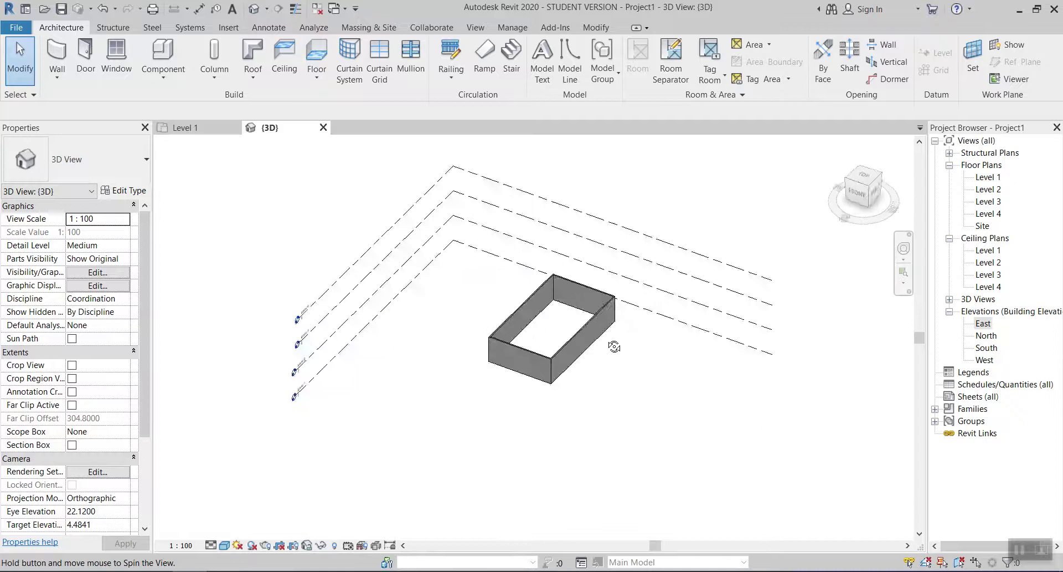
{"action": "scroll", "coordinate": [549, 339], "scroll_direction": "up", "scroll_amount": 3}
{"action": "middle_click_drag", "start_coordinate": [549, 339], "coordinate": [483, 332]}
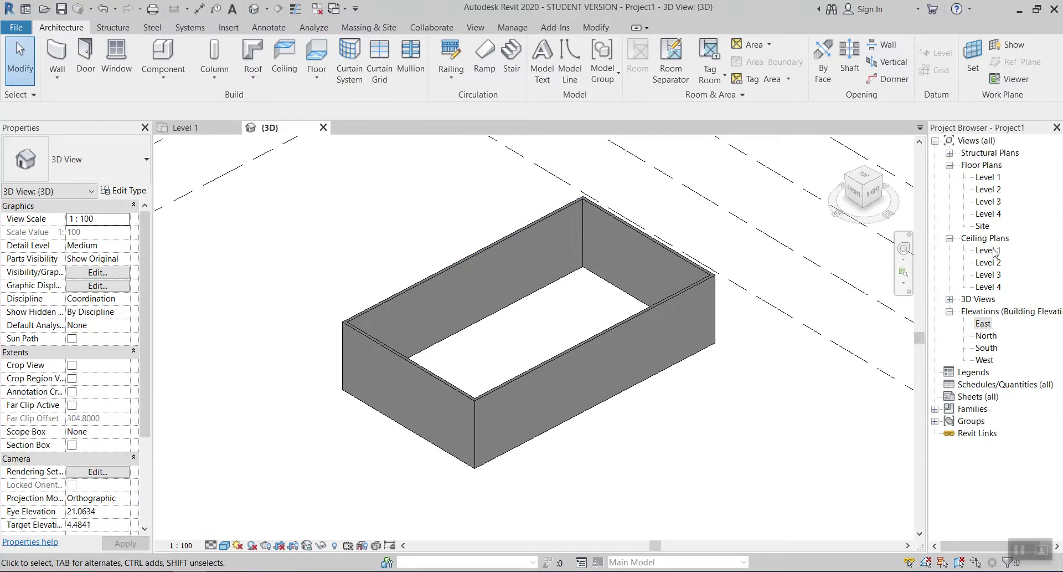
{"action": "double_click", "coordinate": [983, 324]}
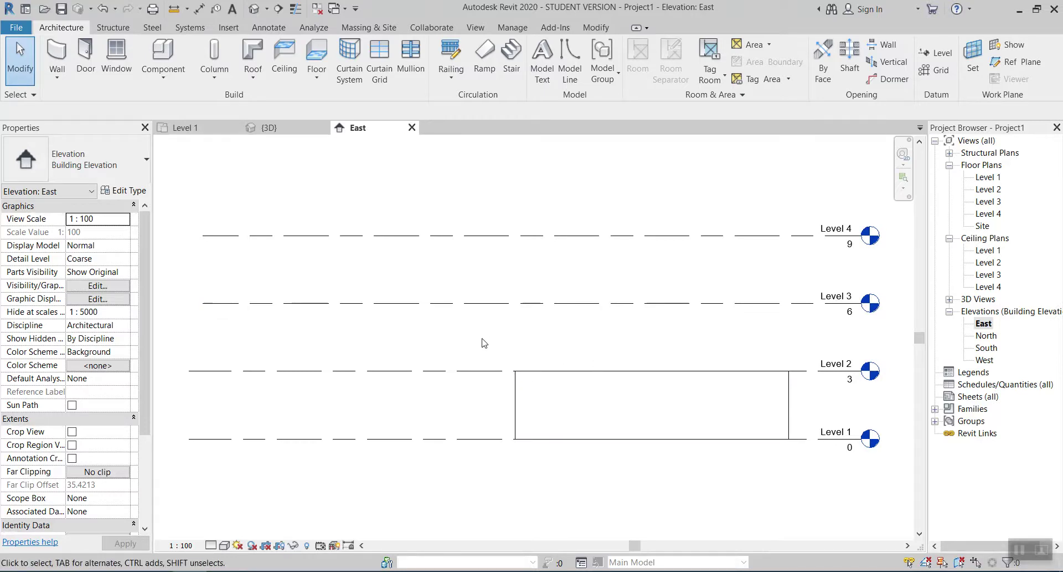
{"action": "left_click", "coordinate": [412, 128]}
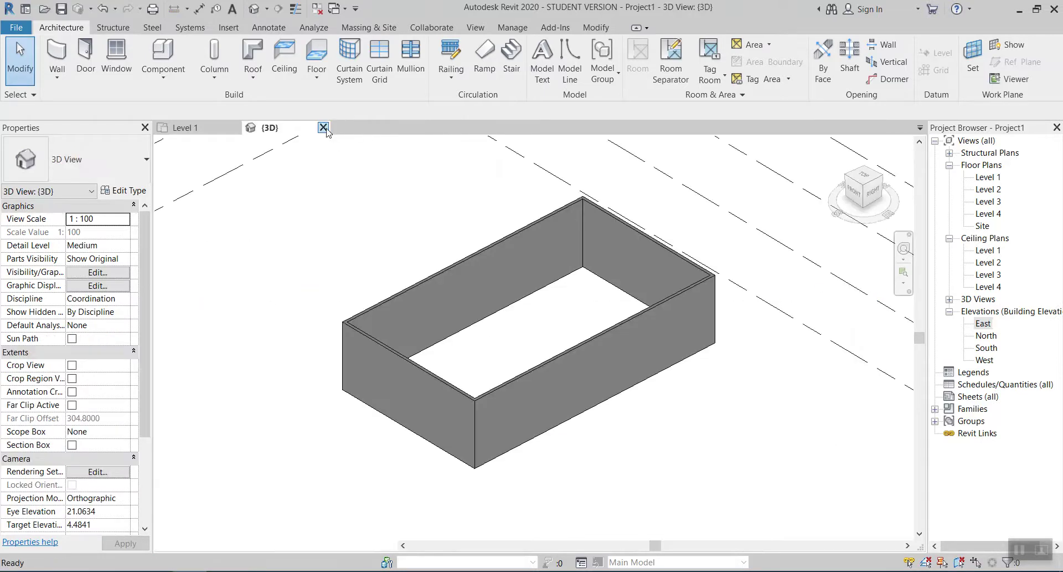
{"action": "left_click", "coordinate": [323, 128]}
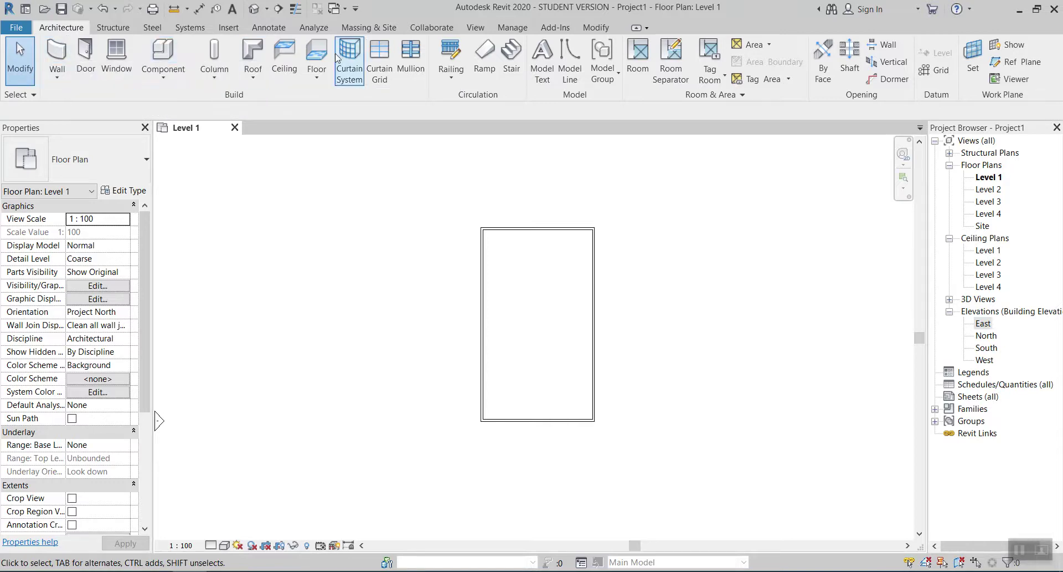
- Start a roof by footprint and assign it to Level 2
{"action": "left_click", "coordinate": [254, 83]}
{"action": "left_click", "coordinate": [280, 103]}
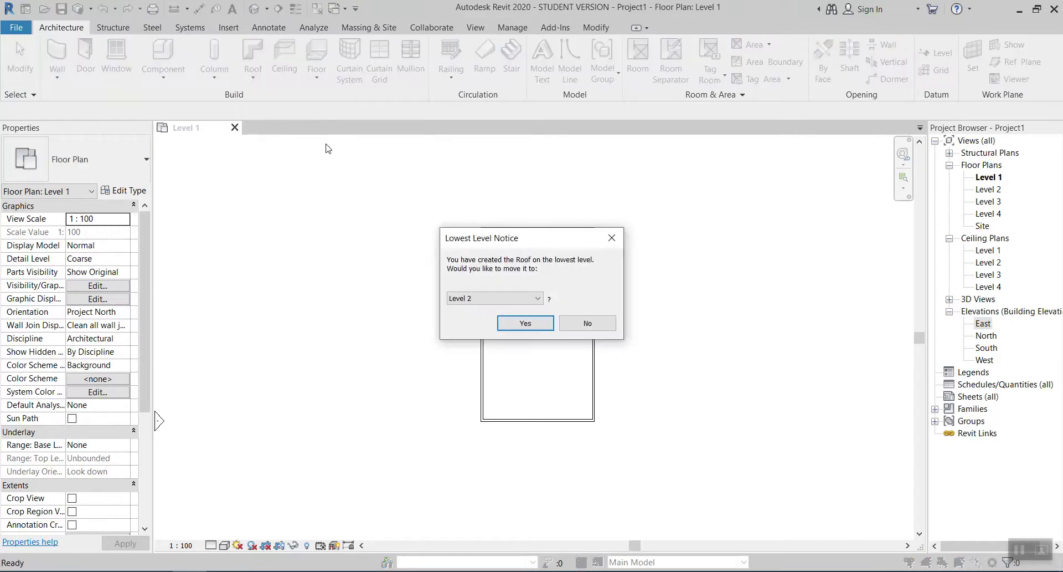
{"action": "left_click", "coordinate": [531, 299]}
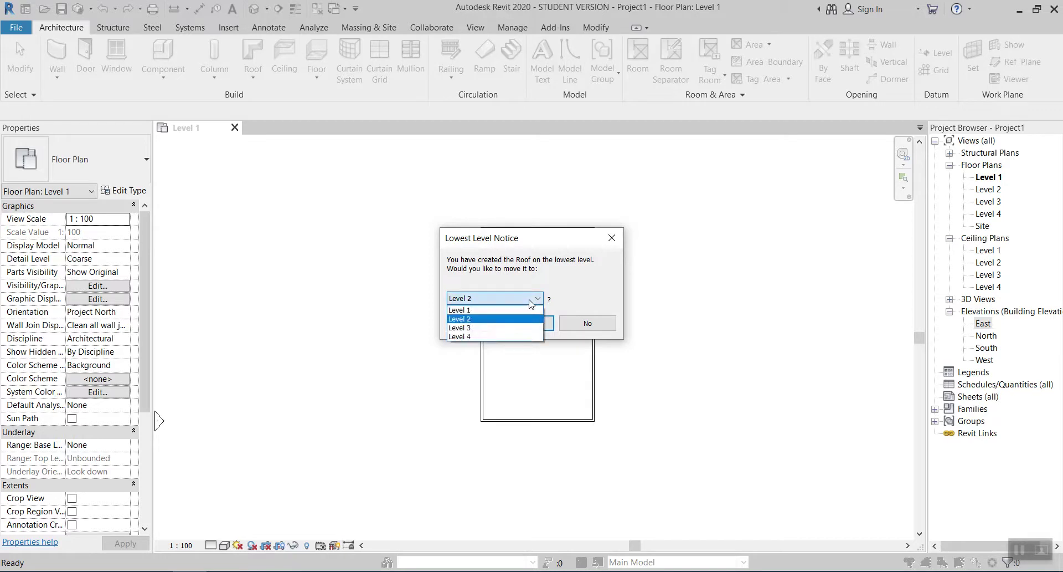
{"action": "left_click", "coordinate": [487, 308]}
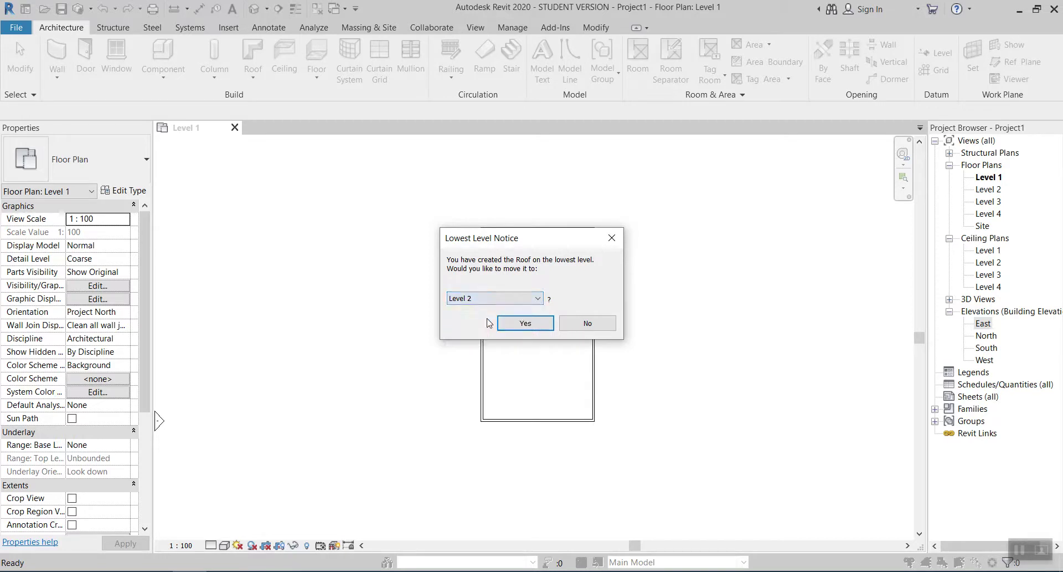
{"action": "left_click", "coordinate": [519, 326]}
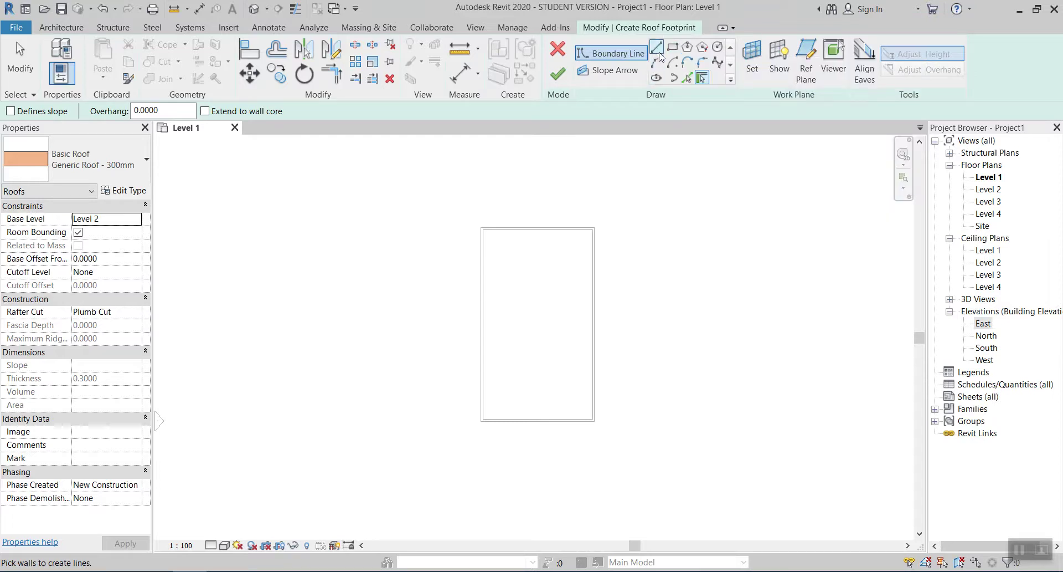
- Pick the four walls as the roof boundary and finish the footprint as a flat roof
{"action": "left_click", "coordinate": [555, 230]}
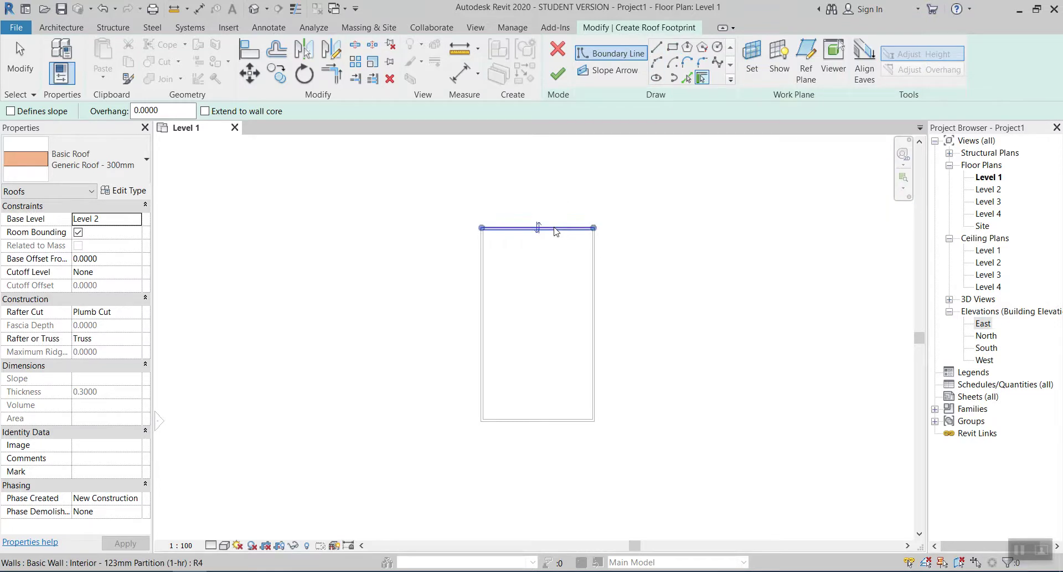
{"action": "left_click", "coordinate": [594, 266]}
{"action": "left_click", "coordinate": [540, 421]}
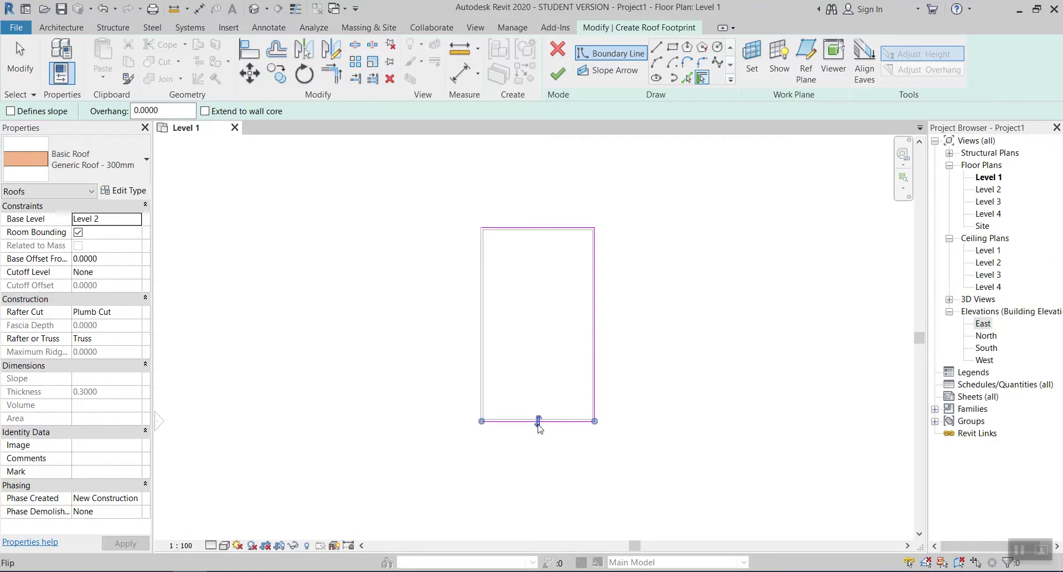
{"action": "left_click", "coordinate": [481, 340]}
{"action": "left_click", "coordinate": [558, 74]}
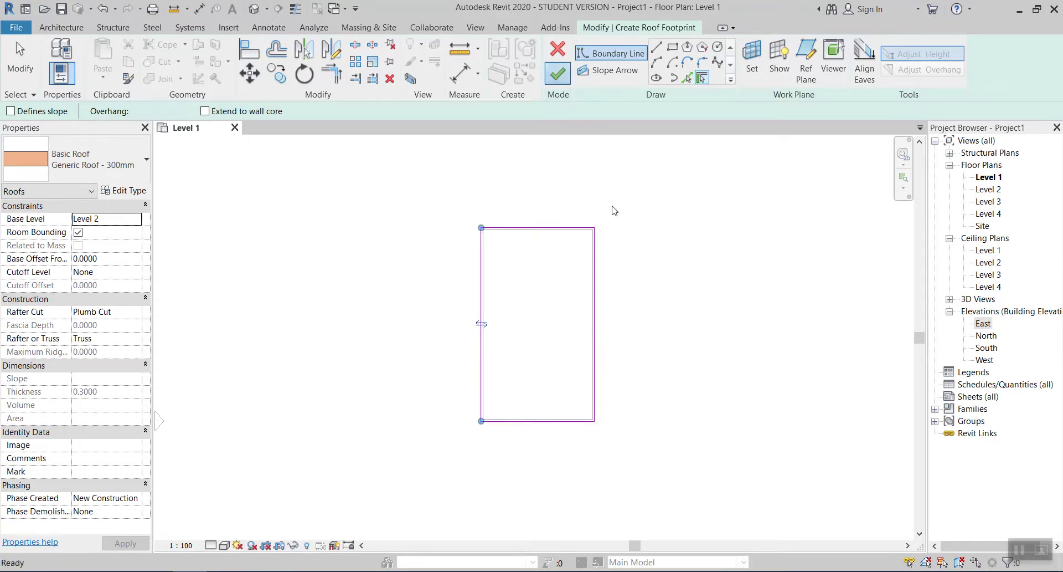
- In the 3D view, edit the roof footprint so that the far long boundary line defines a 30° slope
{"action": "left_click", "coordinate": [253, 8]}
{"action": "middle_click_drag", "start_coordinate": [715, 388], "coordinate": [714, 339], "text": "shift"}
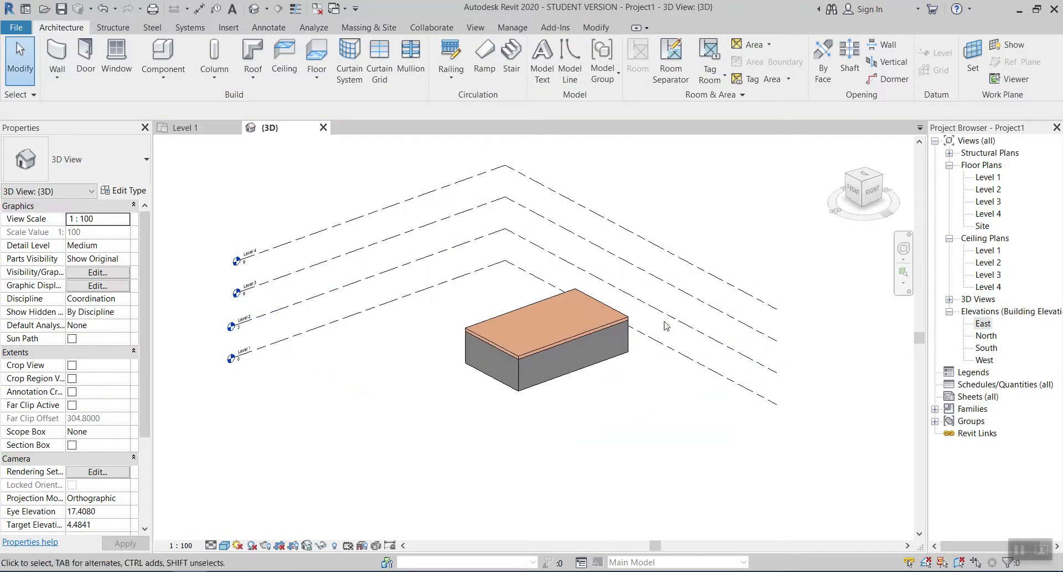
{"action": "middle_click_drag", "start_coordinate": [609, 307], "coordinate": [476, 275]}
{"action": "scroll", "coordinate": [523, 331], "scroll_direction": "up", "scroll_amount": 4}
{"action": "middle_click_drag", "start_coordinate": [523, 331], "coordinate": [577, 287]}
{"action": "scroll", "coordinate": [574, 283], "scroll_direction": "up", "scroll_amount": 1}
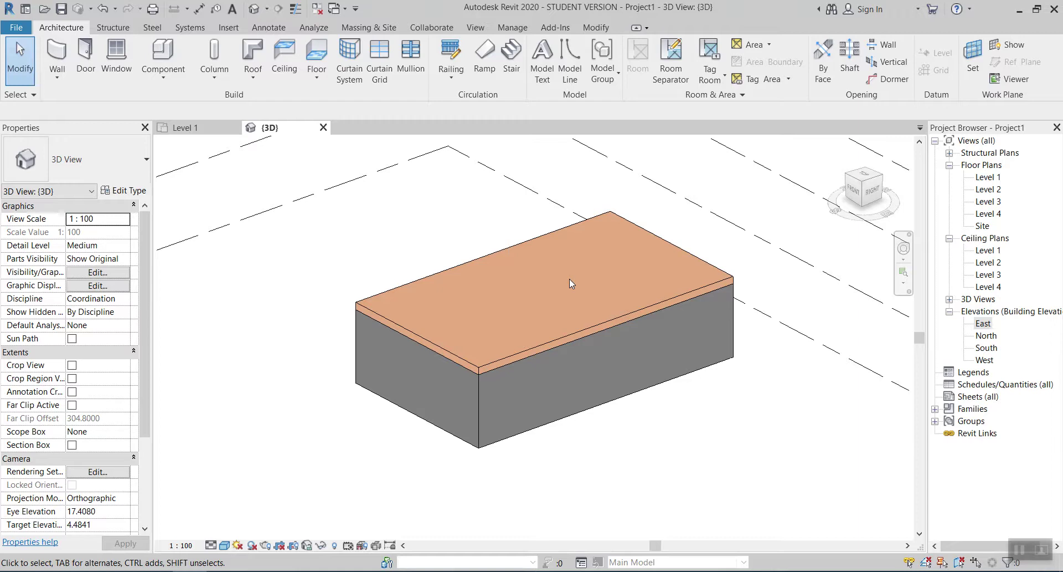
{"action": "left_click", "coordinate": [572, 338]}
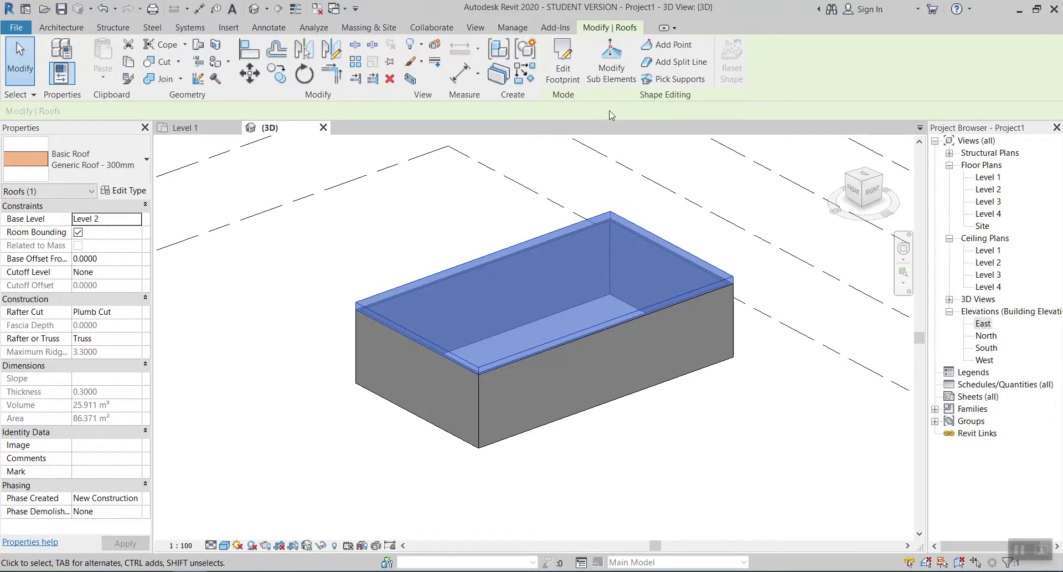
{"action": "left_click", "coordinate": [570, 83]}
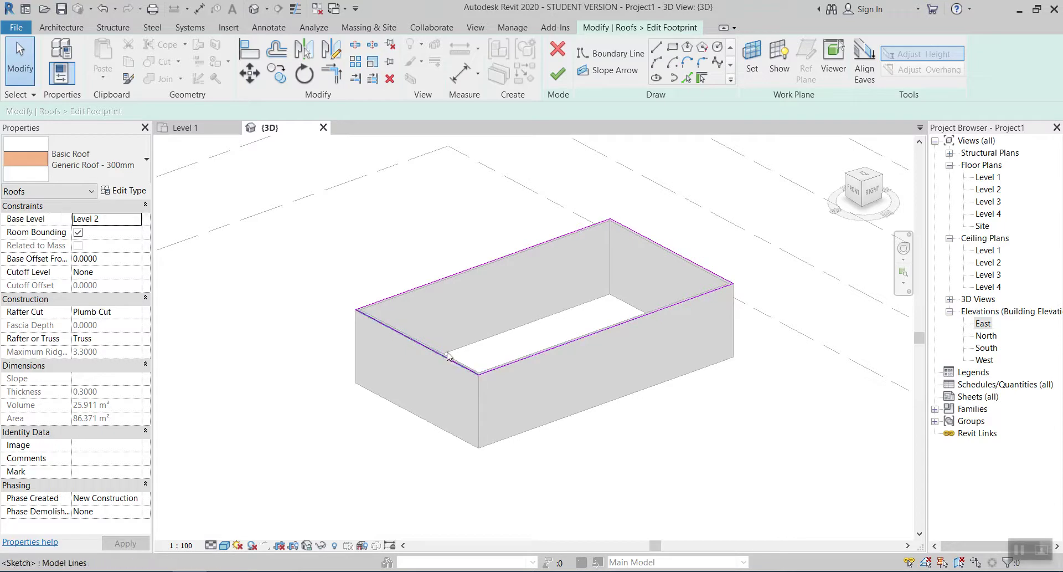
{"action": "left_click", "coordinate": [456, 275]}
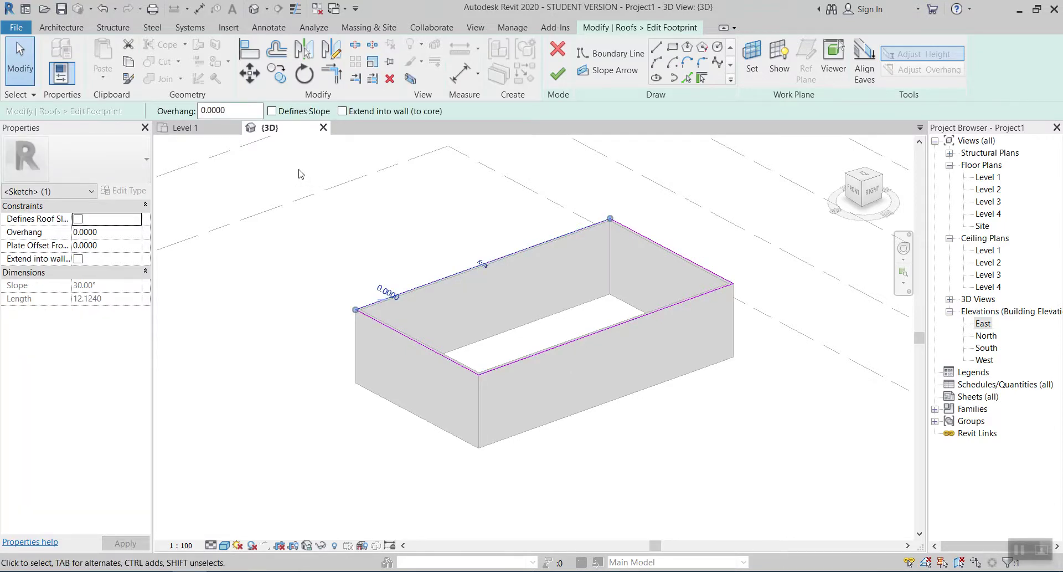
{"action": "left_click", "coordinate": [272, 112]}
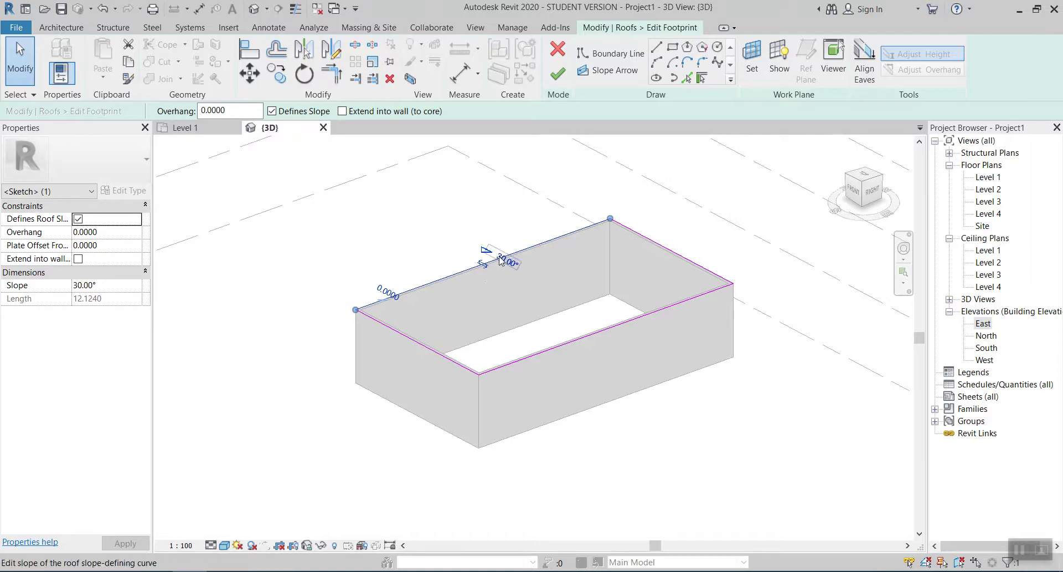
{"action": "left_click", "coordinate": [558, 73]}
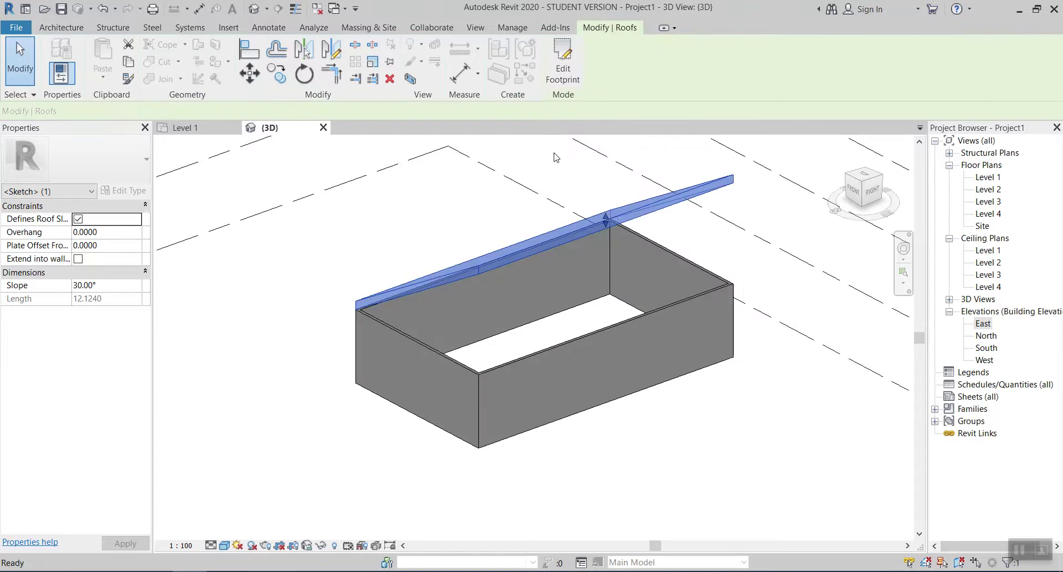
{"action": "left_click", "coordinate": [678, 434]}
- Attach the top of the long wall beneath the raised roof edge to the sloped roof
{"action": "middle_click_drag", "start_coordinate": [680, 434], "coordinate": [821, 426], "text": "shift"}
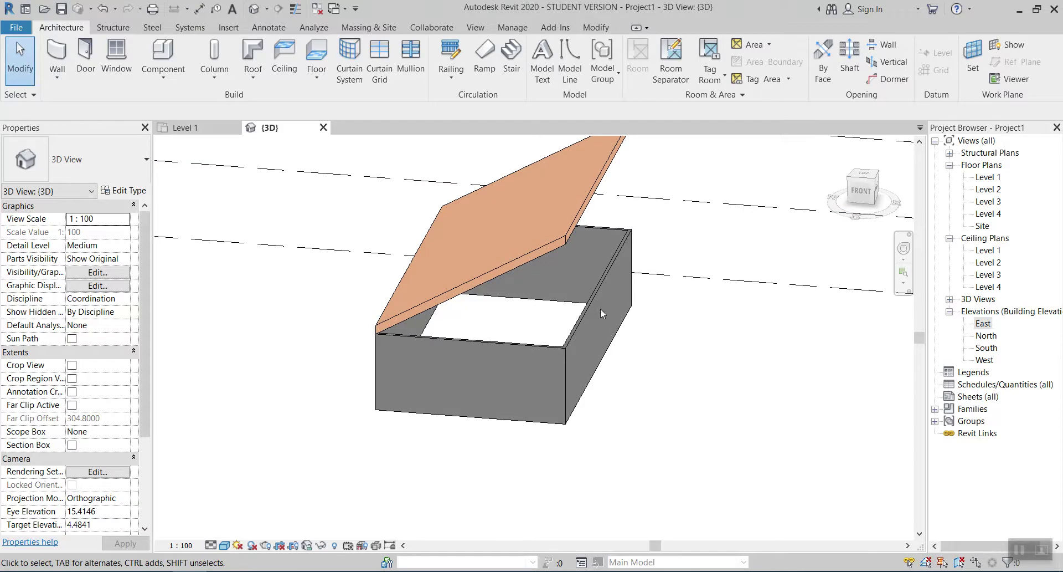
{"action": "left_click", "coordinate": [594, 296]}
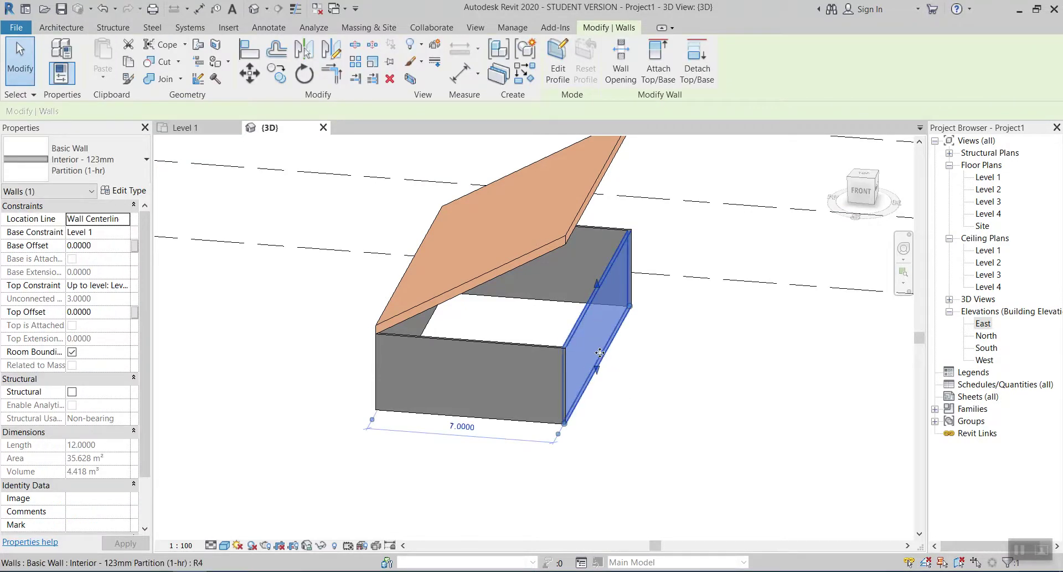
{"action": "key", "text": "Escape"}
{"action": "left_click", "coordinate": [581, 315]}
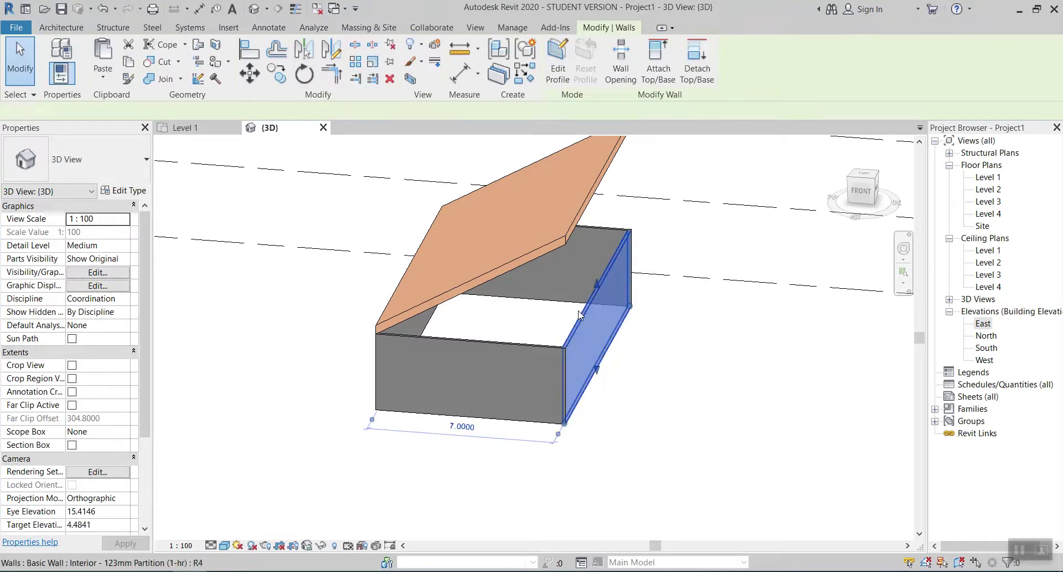
{"action": "left_click", "coordinate": [664, 83]}
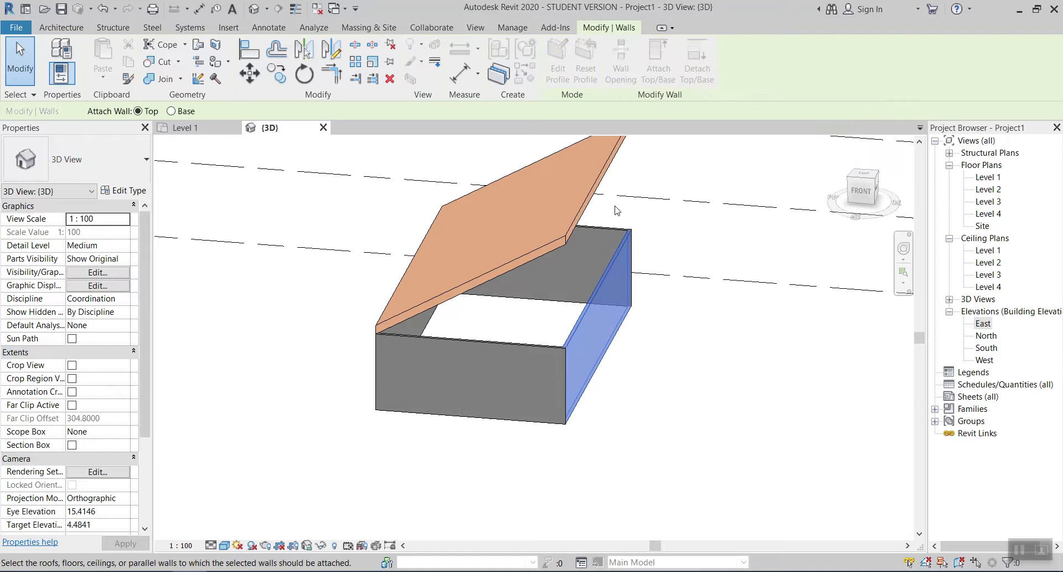
{"action": "left_click", "coordinate": [621, 164]}
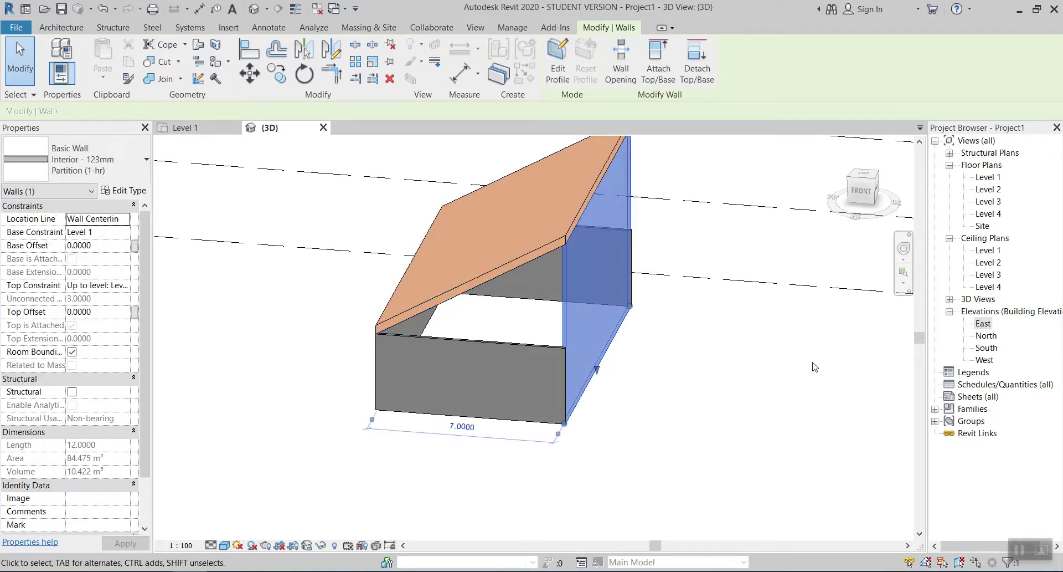
{"action": "key", "text": "Escape"}
- Attach the tops of the two short end walls to the sloped roof
{"action": "middle_click_drag", "start_coordinate": [702, 399], "coordinate": [759, 401], "text": "shift"}
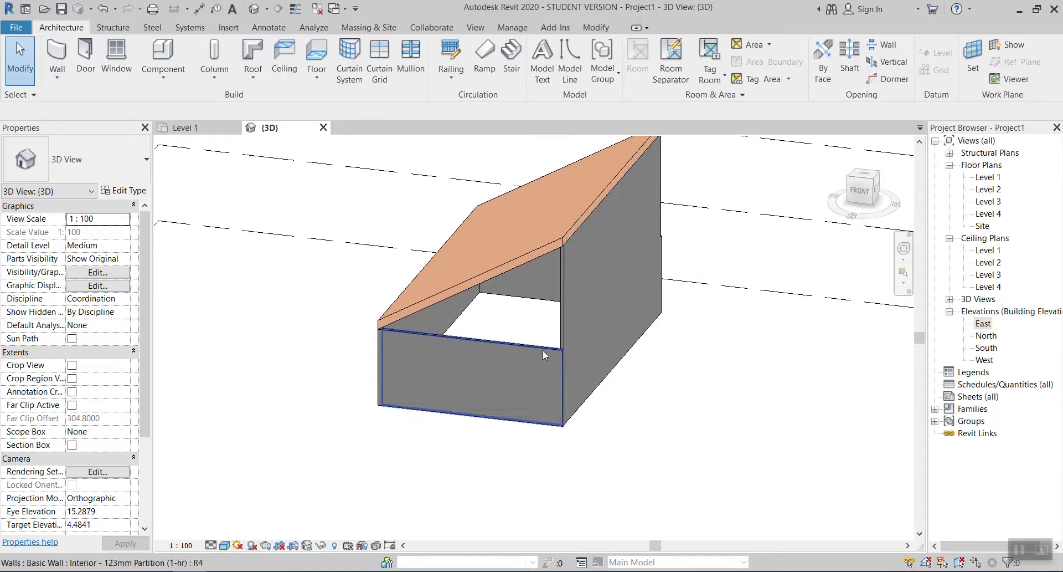
{"action": "left_click", "coordinate": [504, 342]}
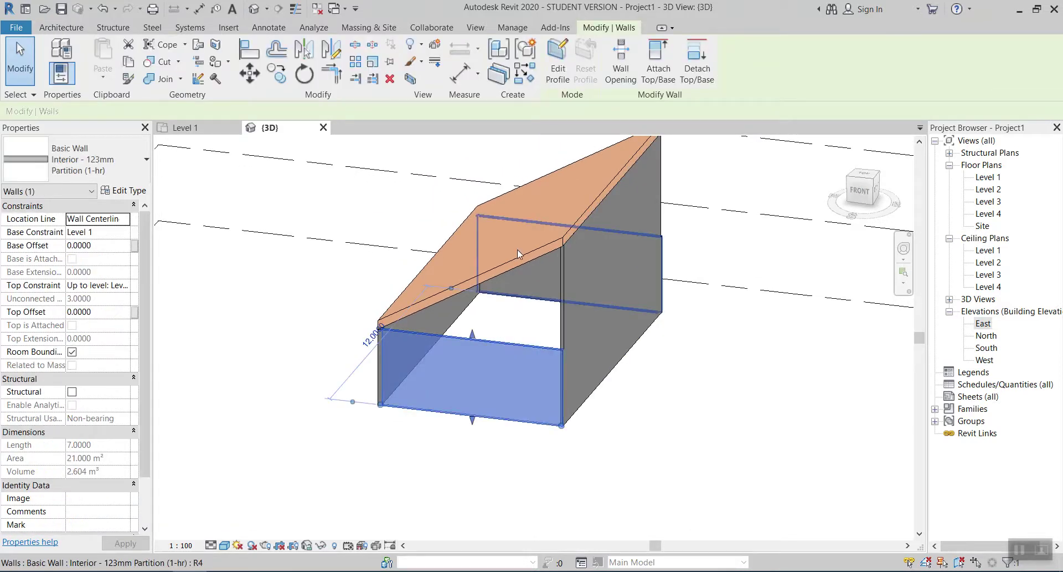
{"action": "left_click", "coordinate": [659, 63]}
{"action": "left_click", "coordinate": [526, 250]}
{"action": "middle_click_drag", "start_coordinate": [526, 251], "coordinate": [568, 332], "text": "shift"}
{"action": "left_click", "coordinate": [568, 331]}
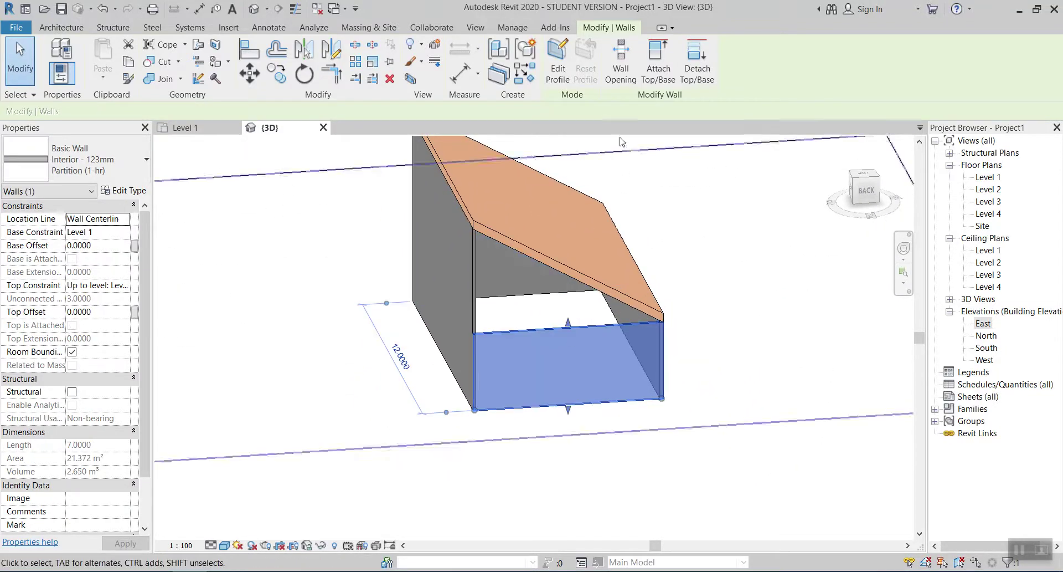
{"action": "left_click", "coordinate": [659, 64]}
{"action": "left_click", "coordinate": [552, 264]}
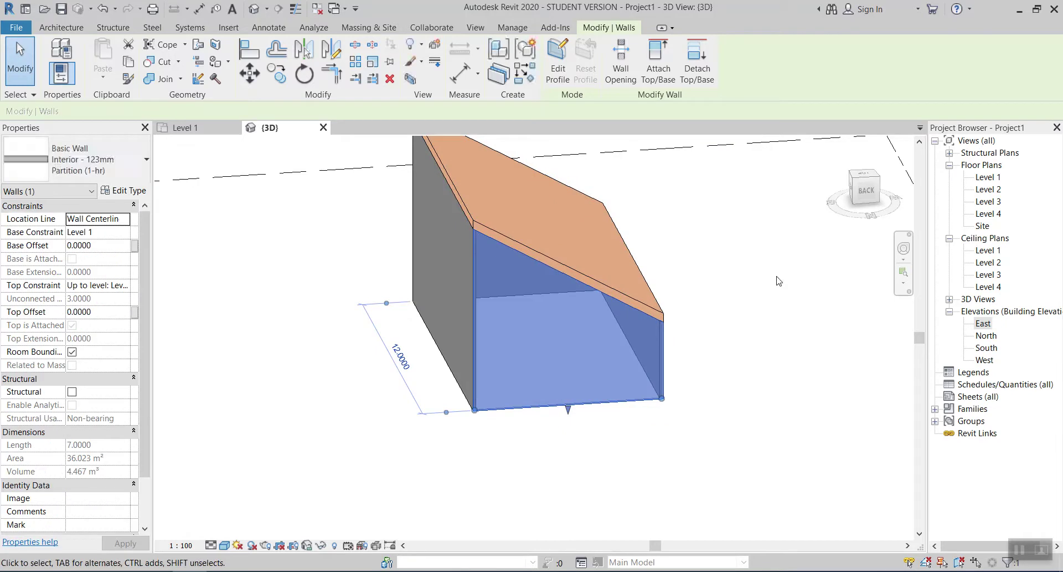
- Undo the attachments of the three walls to the sloped roof
{"action": "left_click", "coordinate": [759, 292]}
{"action": "middle_click_drag", "start_coordinate": [759, 292], "coordinate": [777, 306], "text": "shift"}
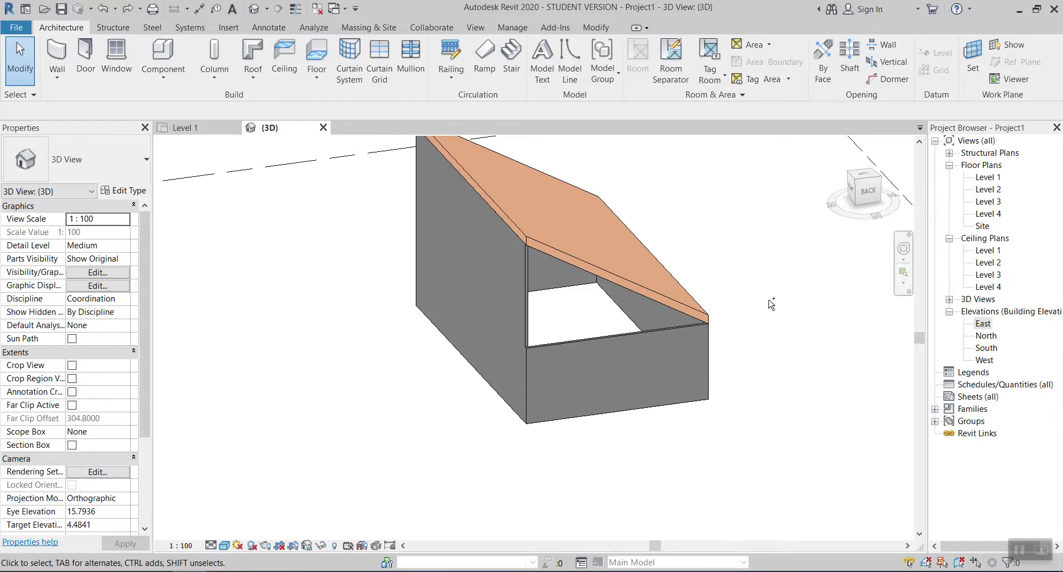
{"action": "key", "text": "ctrl+z"}
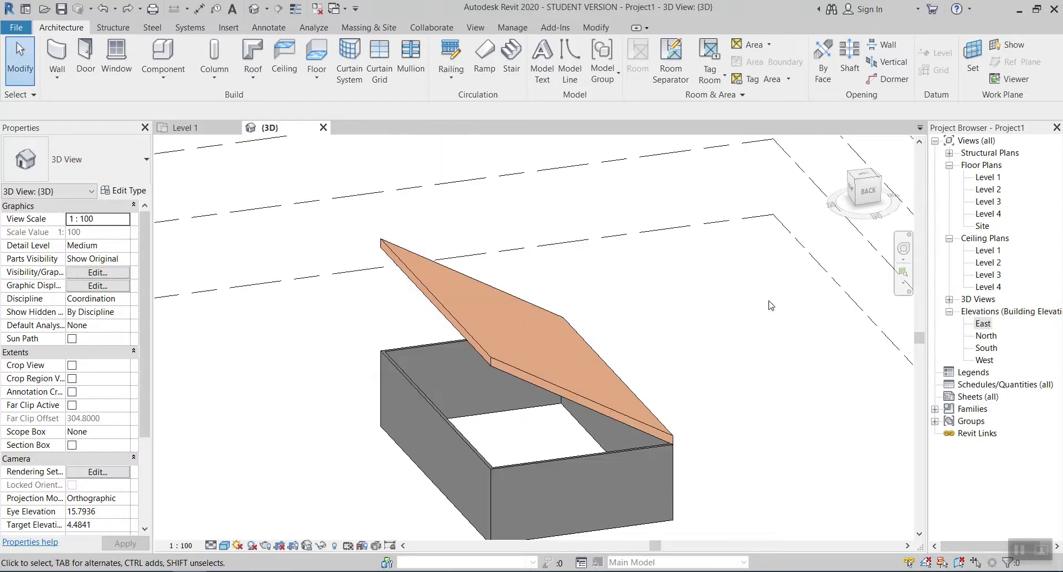
- Edit the roof footprint and set the slope of the far long boundary line to 12°
{"action": "left_click", "coordinate": [573, 392]}
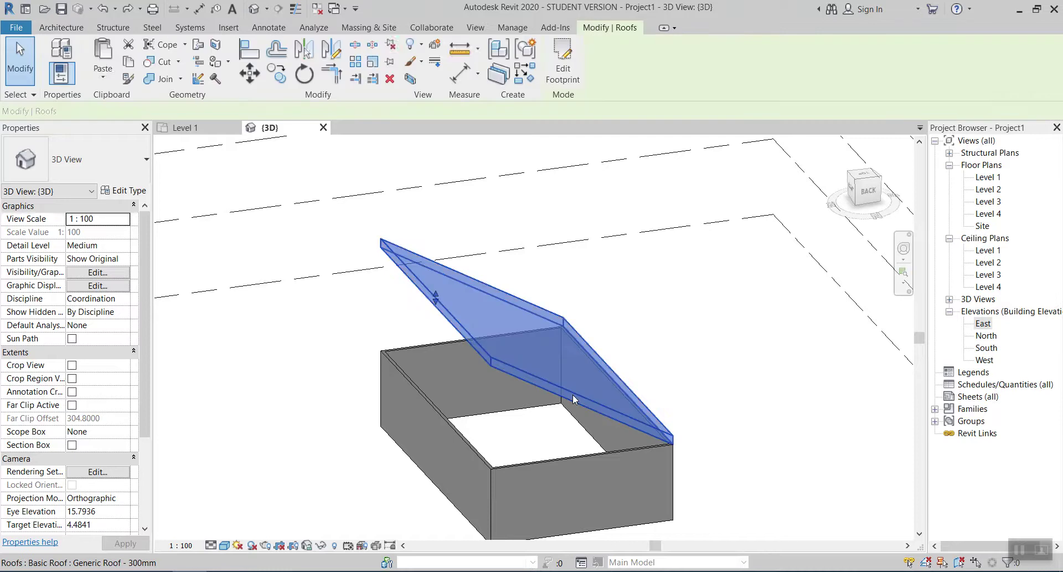
{"action": "left_click", "coordinate": [563, 62]}
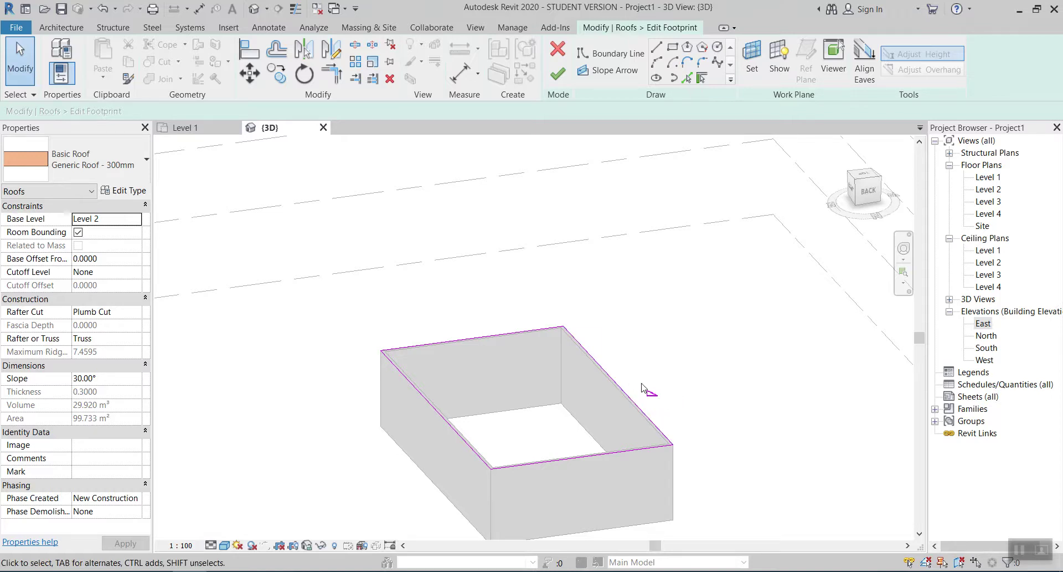
{"action": "left_click", "coordinate": [621, 387]}
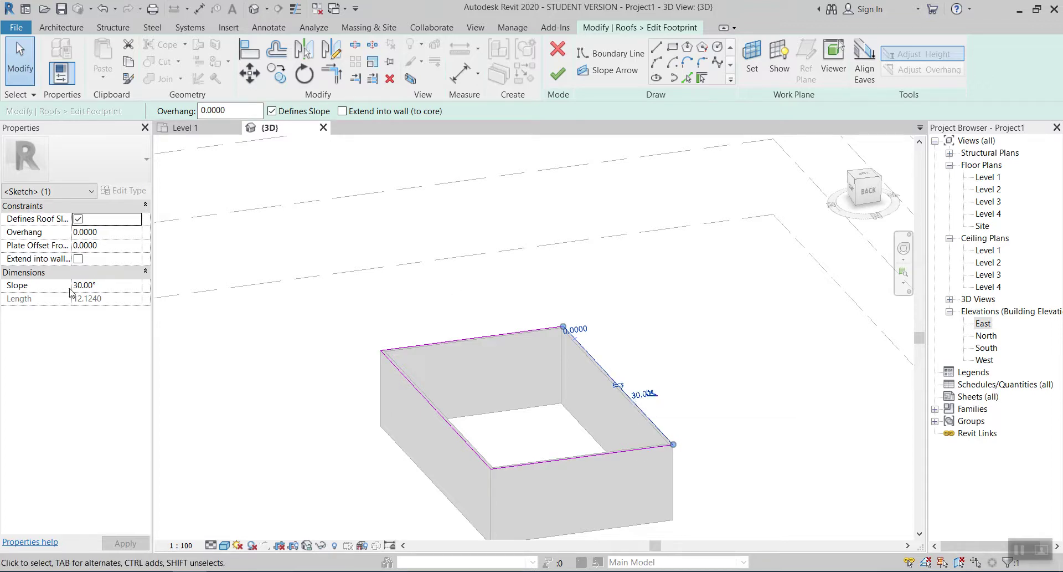
{"action": "left_click", "coordinate": [107, 284]}
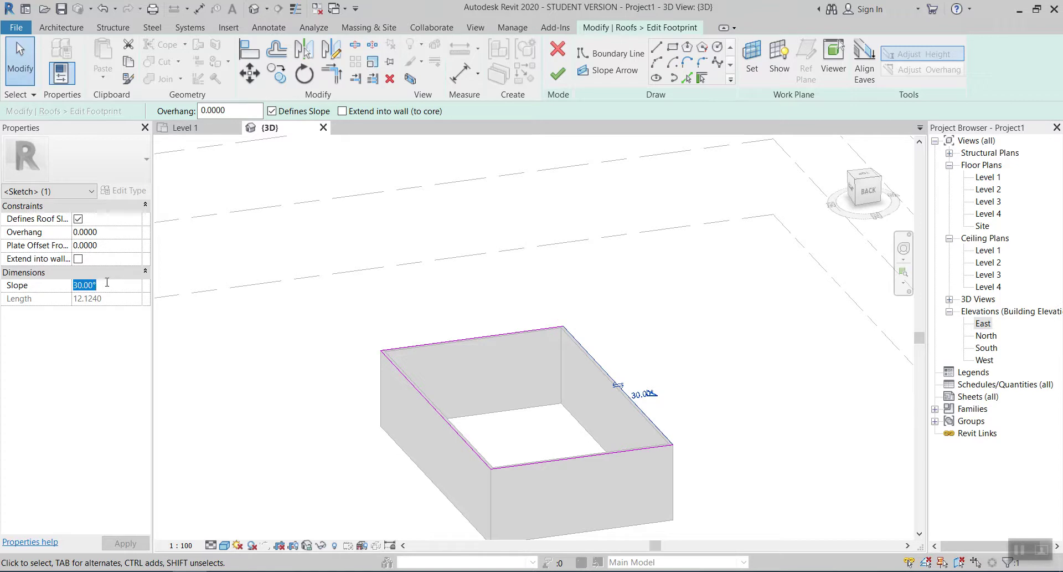
{"action": "type", "text": "12"}
{"action": "key", "text": "Return"}
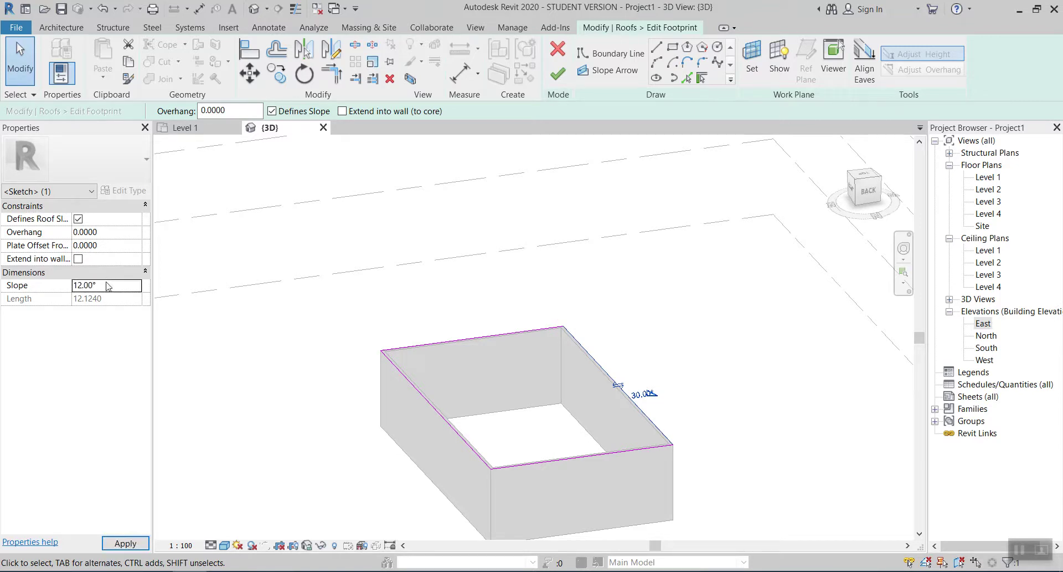
{"action": "left_click", "coordinate": [565, 78]}
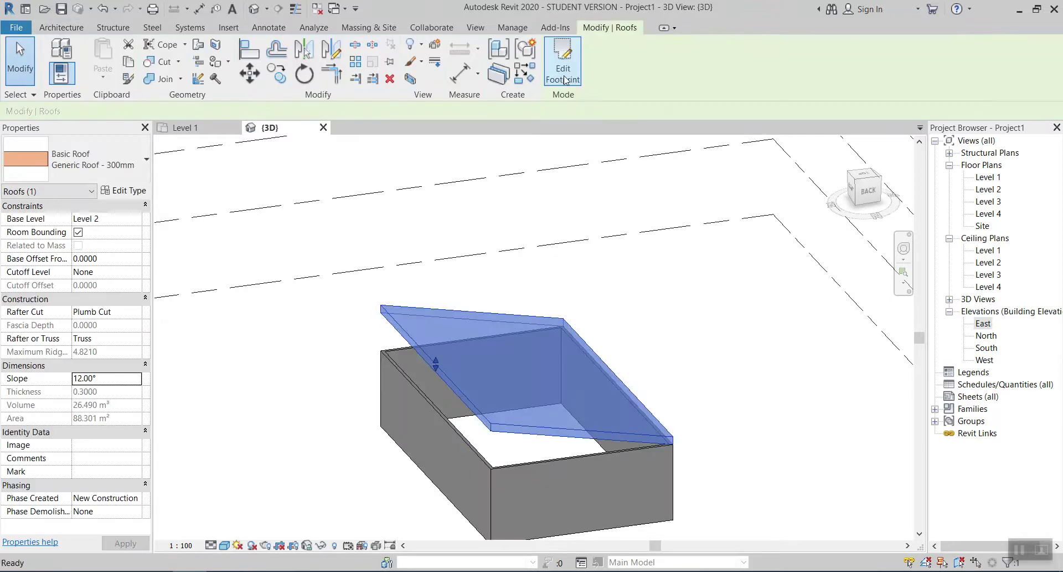
{"action": "left_click", "coordinate": [698, 346]}
- Delete the single-slope roof from the walls and return to the Level 1 floor plan
{"action": "middle_click_drag", "start_coordinate": [684, 349], "coordinate": [672, 286], "text": "shift"}
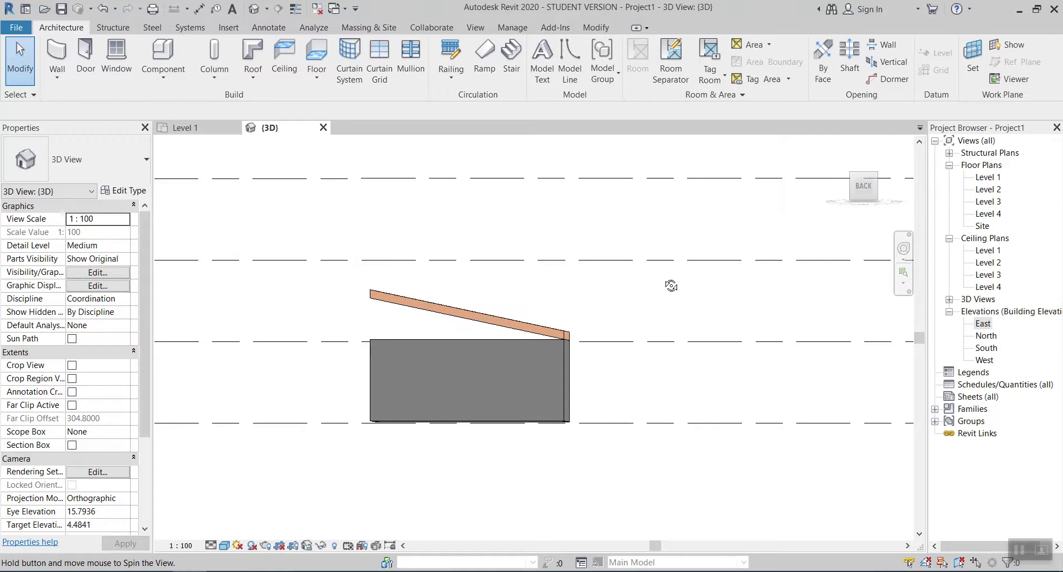
{"action": "middle_click_drag", "start_coordinate": [672, 286], "coordinate": [670, 284], "text": "shift"}
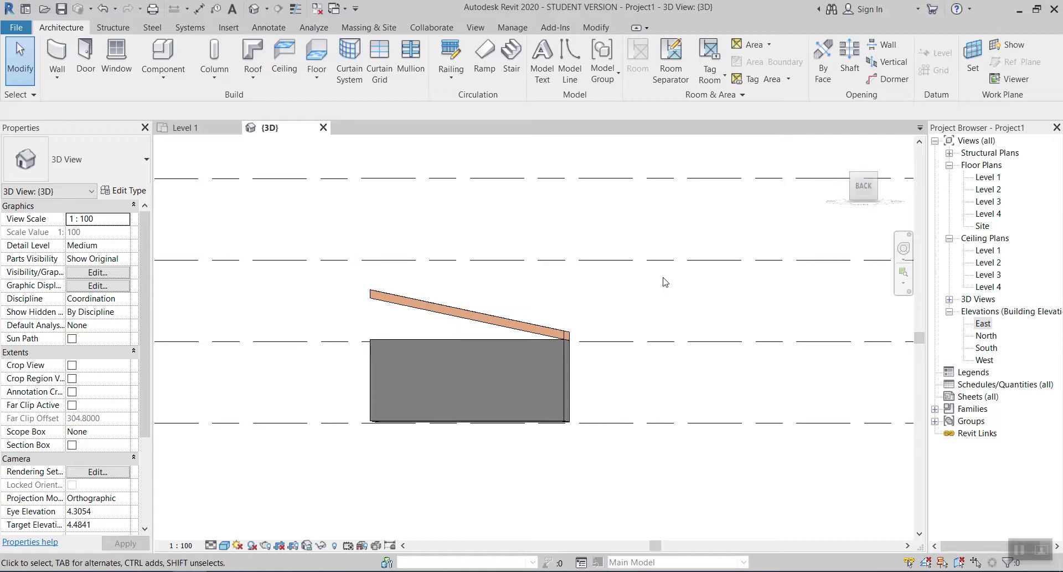
{"action": "middle_click_drag", "start_coordinate": [665, 283], "coordinate": [740, 287], "text": "shift"}
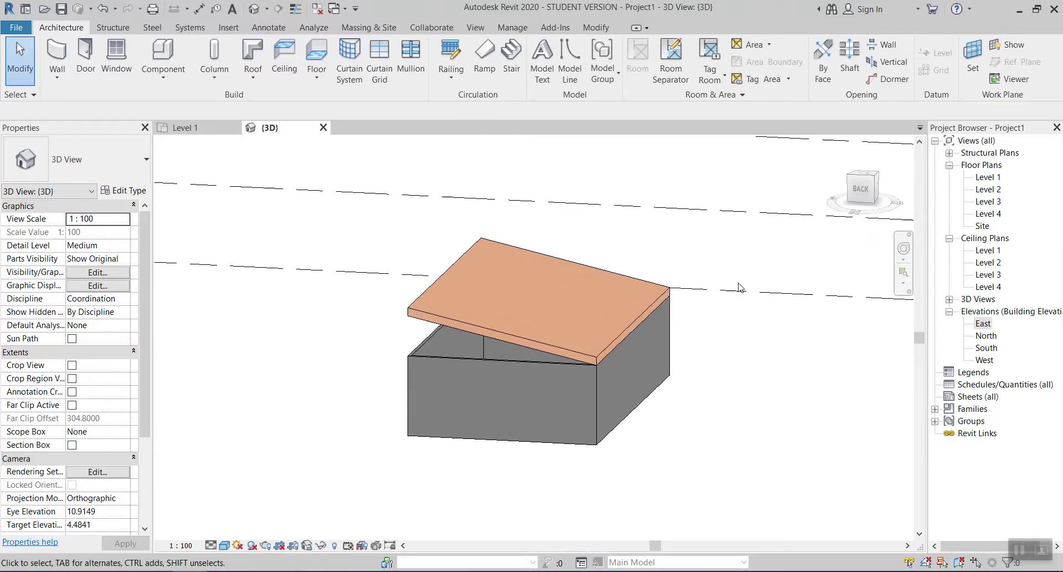
{"action": "left_click", "coordinate": [553, 341]}
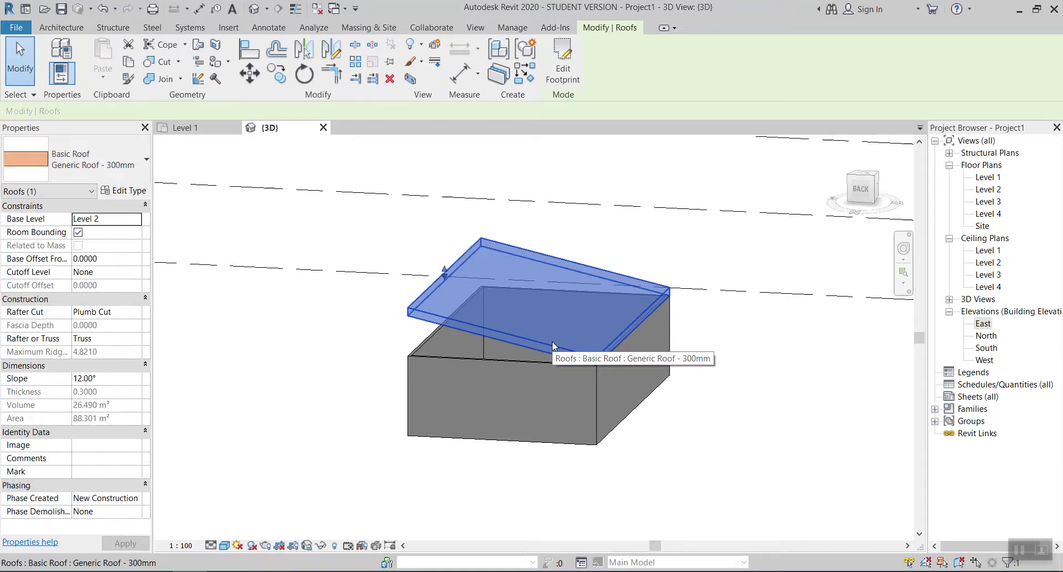
{"action": "key", "text": "Delete"}
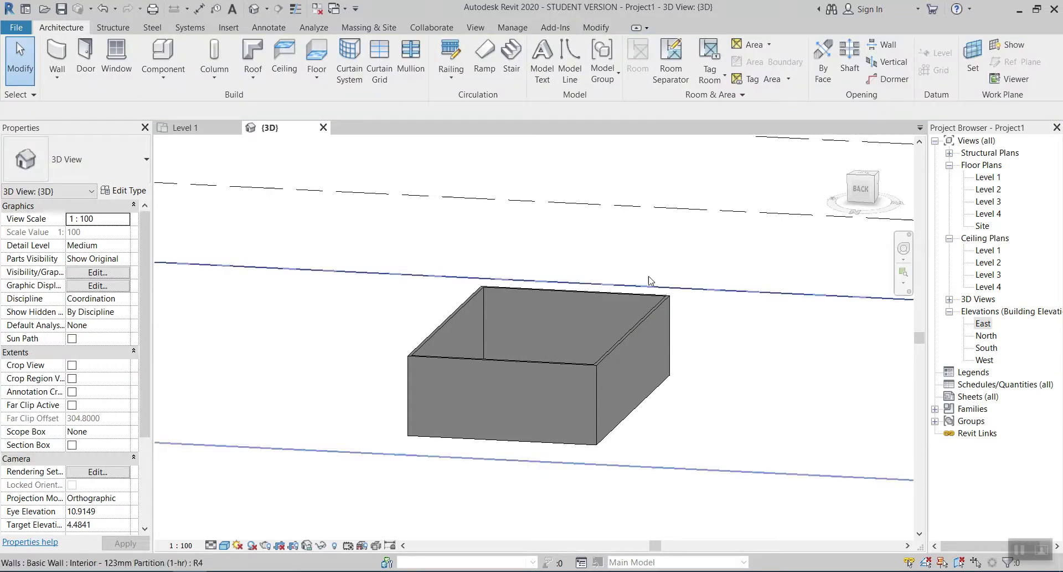
{"action": "left_click", "coordinate": [324, 127]}
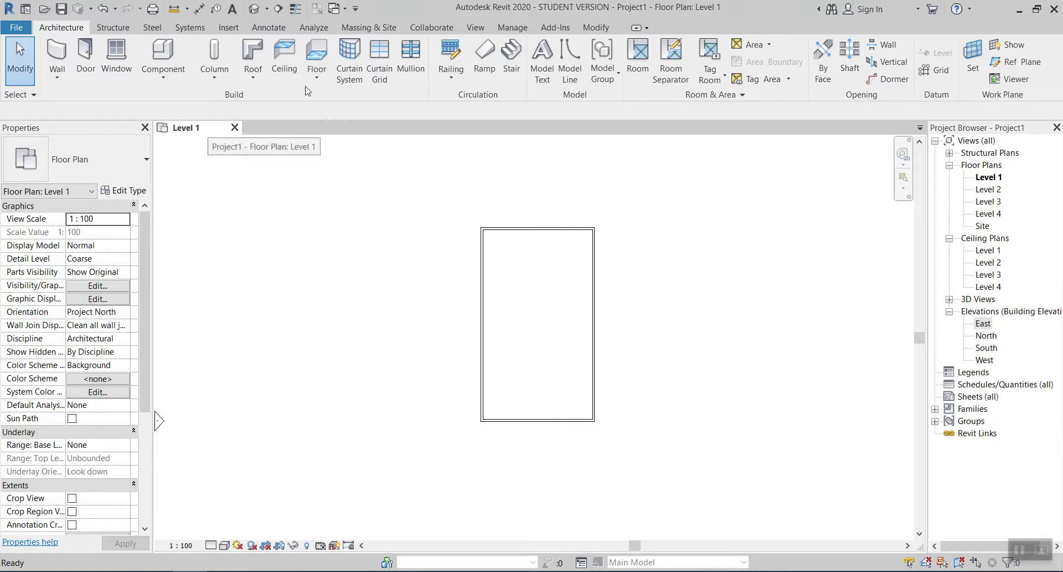
- Create a footprint roof on Level 2 from a rectangle through the outer wall corners with a 0.5 outward offset
{"action": "left_click", "coordinate": [253, 71]}
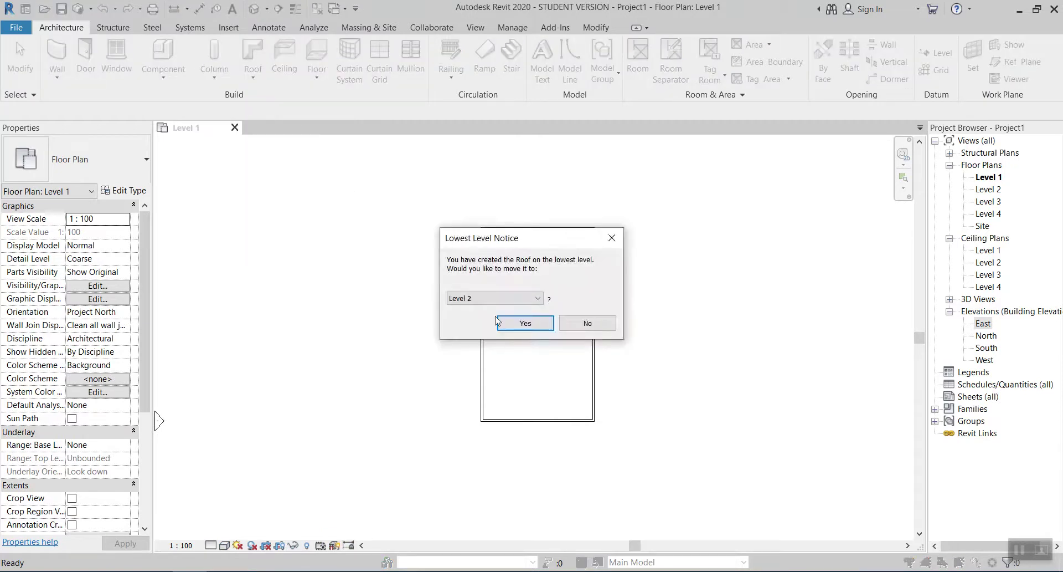
{"action": "left_click", "coordinate": [524, 324]}
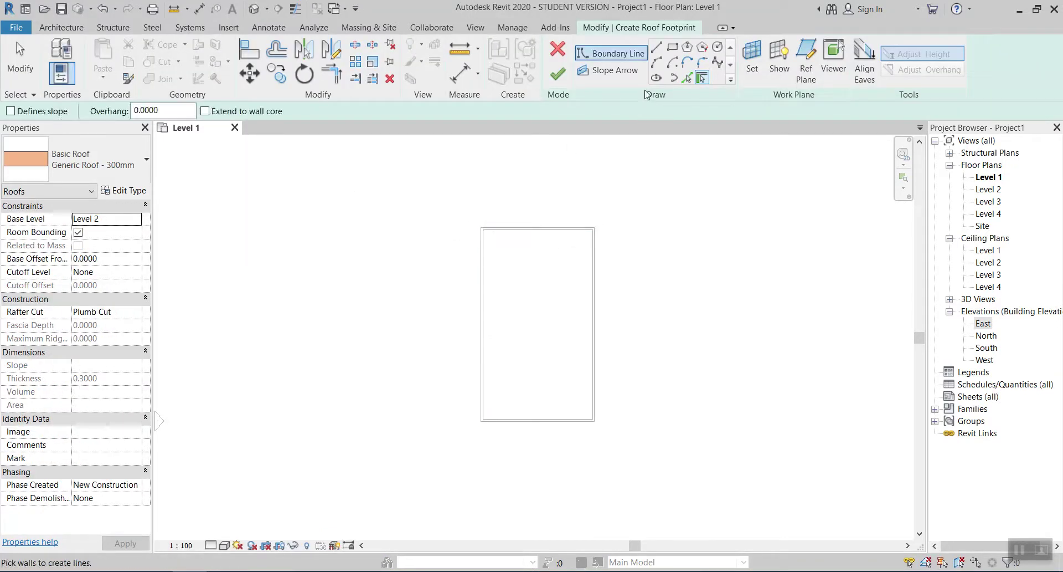
{"action": "left_click", "coordinate": [674, 52]}
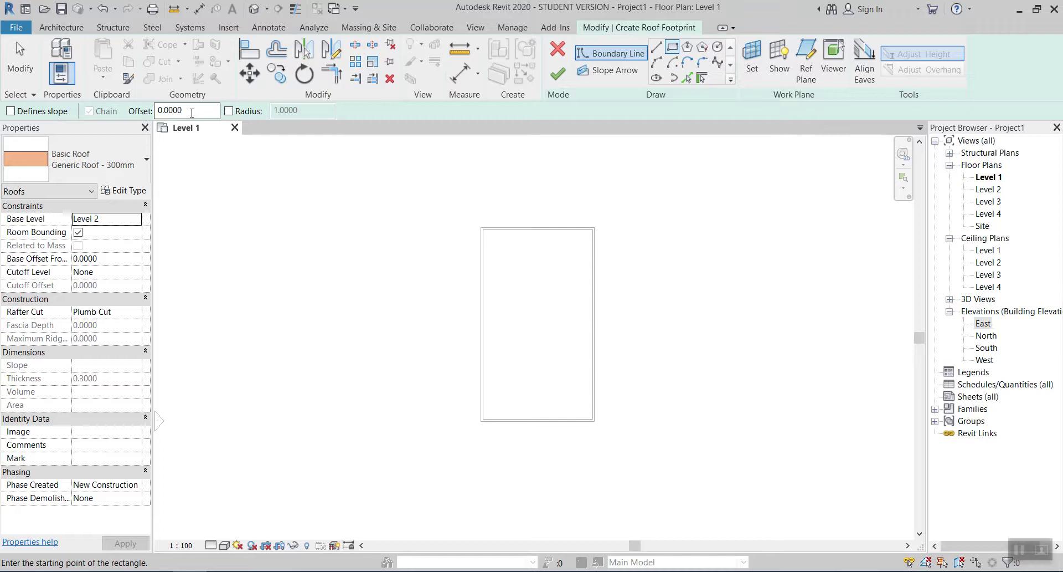
{"action": "double_click", "coordinate": [191, 111]}
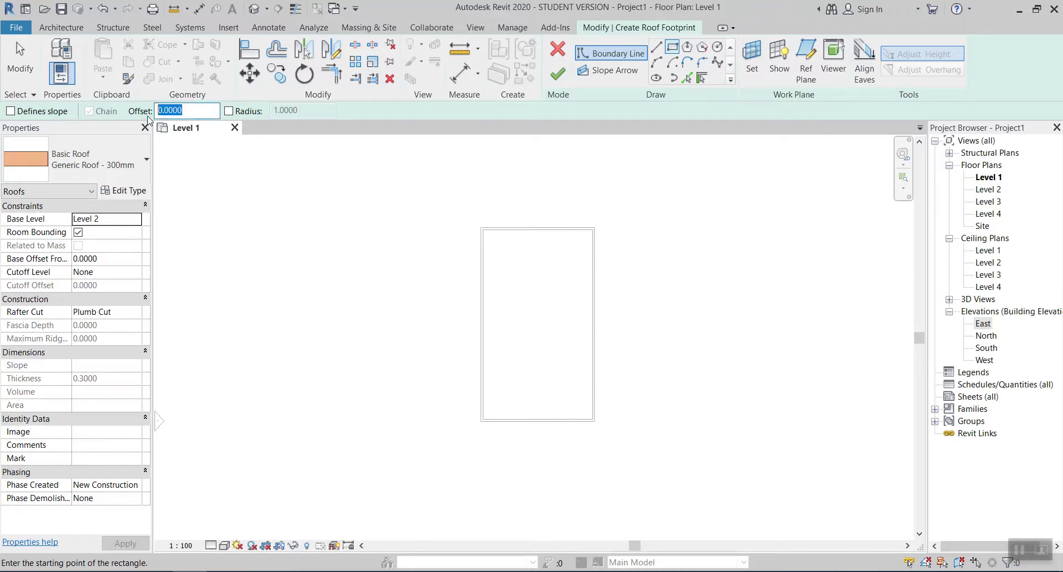
{"action": "type", "text": "0.5"}
{"action": "key", "text": "Return"}
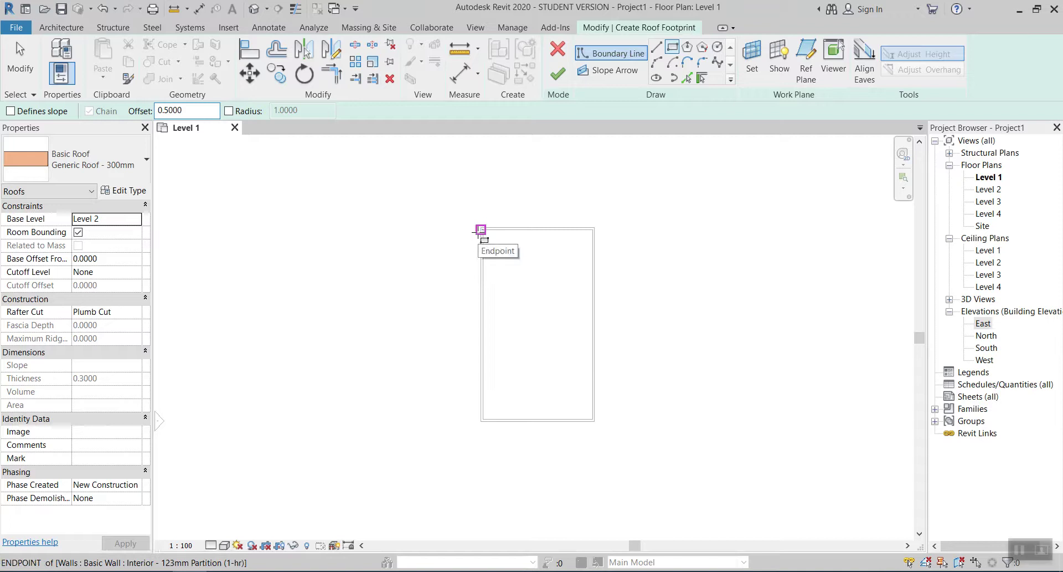
{"action": "scroll", "coordinate": [481, 229], "scroll_direction": "up", "scroll_amount": 4}
{"action": "left_click", "coordinate": [485, 222]}
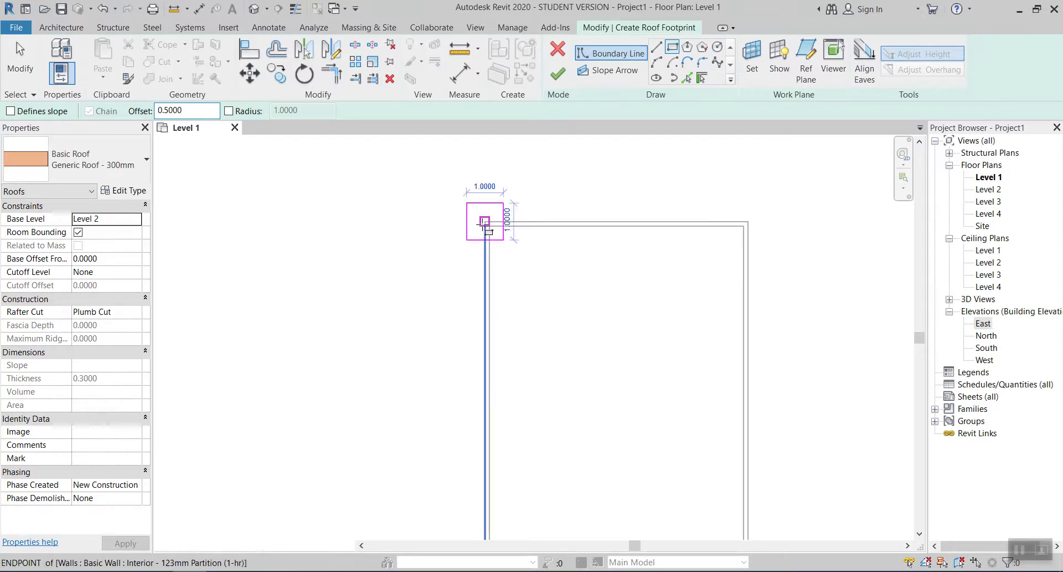
{"action": "middle_click_drag", "start_coordinate": [602, 376], "coordinate": [531, 270]}
{"action": "scroll", "coordinate": [550, 316], "scroll_direction": "down", "scroll_amount": 3}
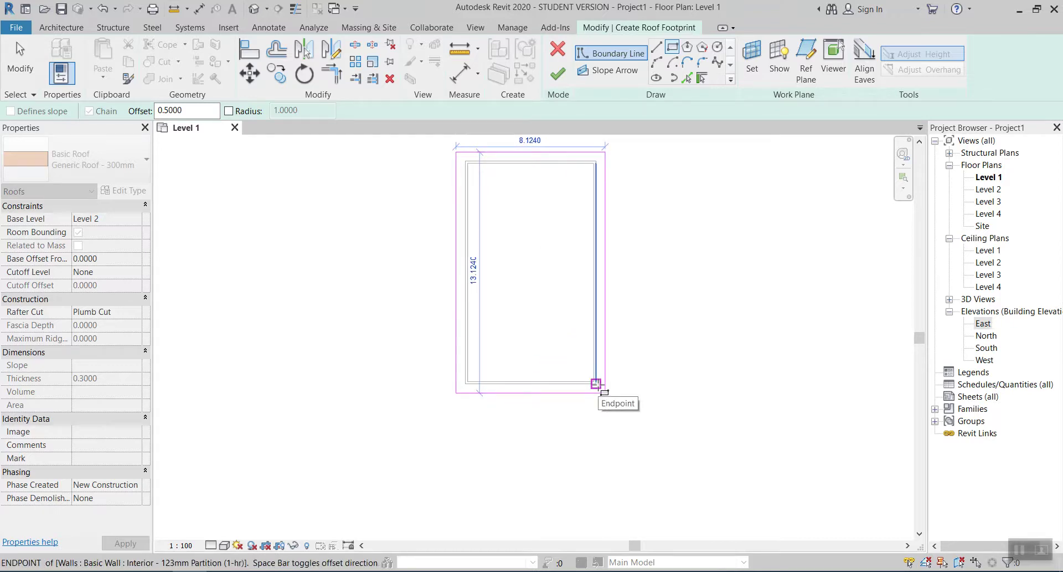
{"action": "left_click", "coordinate": [596, 383]}
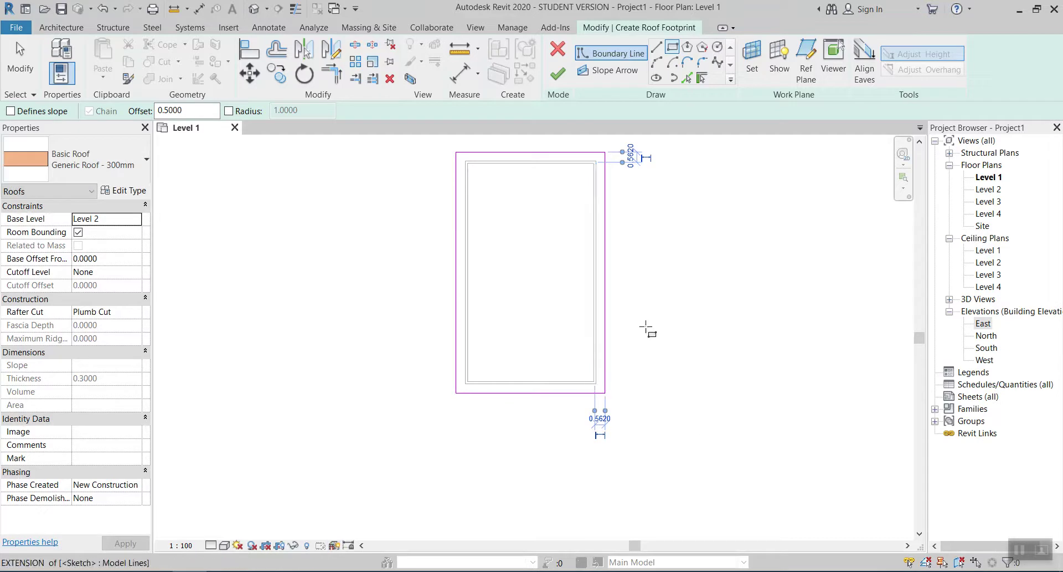
{"action": "left_click", "coordinate": [558, 74]}
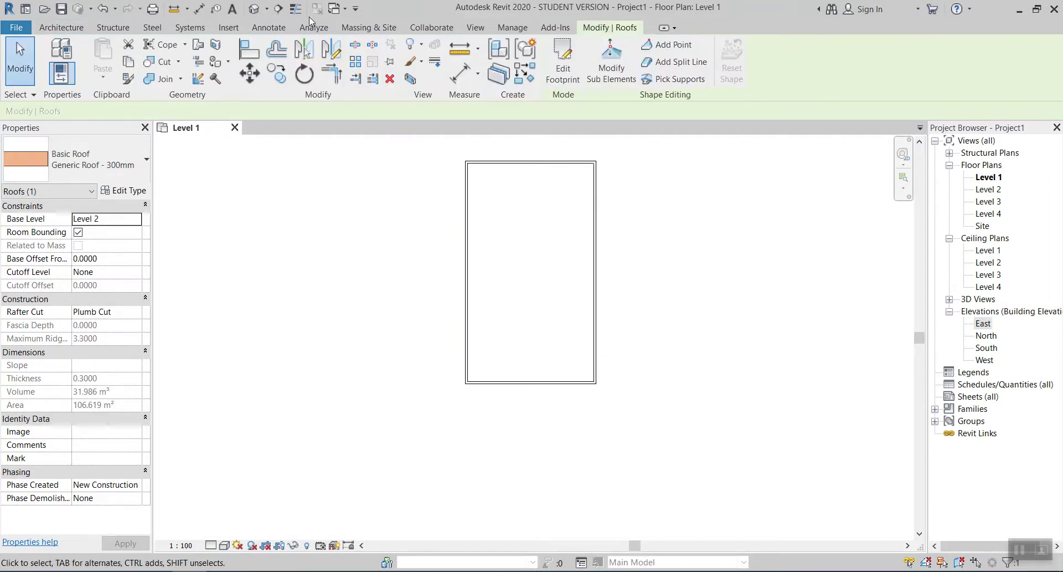
- In the 3D view, edit the roof footprint so that both short boundary lines define a 15° slope
{"action": "left_click", "coordinate": [253, 9]}
{"action": "middle_click_drag", "start_coordinate": [559, 409], "coordinate": [513, 392], "text": "shift"}
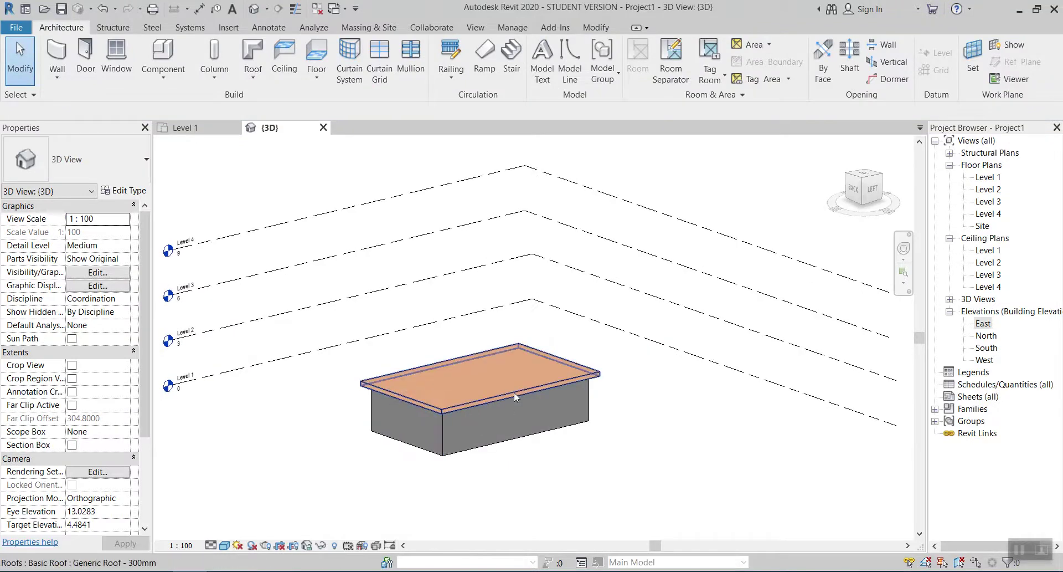
{"action": "left_click", "coordinate": [514, 393]}
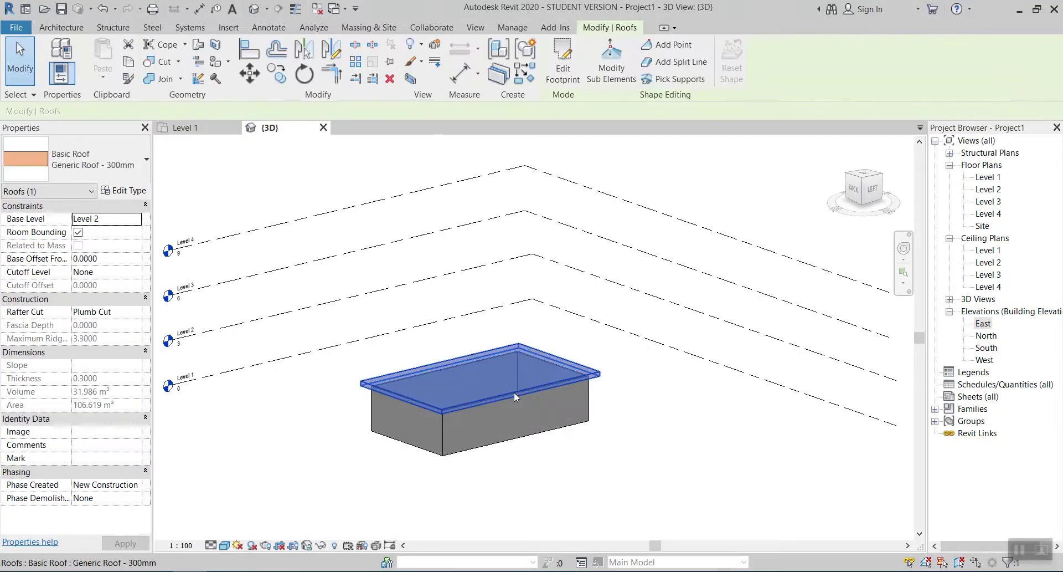
{"action": "middle_click_drag", "start_coordinate": [659, 332], "coordinate": [542, 22], "text": "shift"}
{"action": "left_click", "coordinate": [564, 69]}
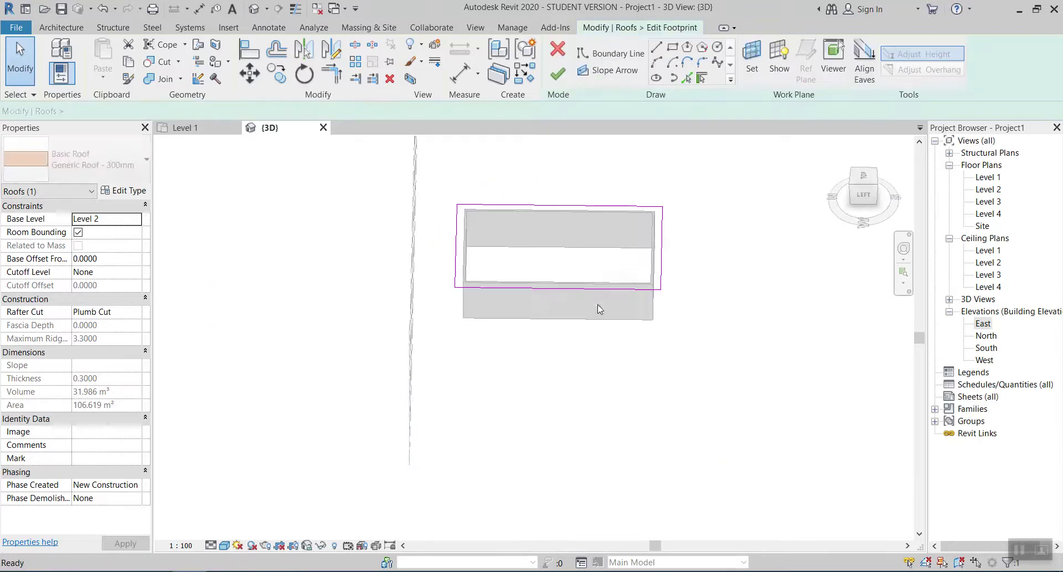
{"action": "middle_click_drag", "start_coordinate": [672, 265], "coordinate": [672, 382], "text": "shift"}
{"action": "mouse_move", "coordinate": [679, 239]}
{"action": "middle_mouse_down", "text": "shift"}
{"action": "mouse_move", "coordinate": [720, 275]}
{"action": "mouse_move", "coordinate": [664, 245]}
{"action": "middle_mouse_up", "text": "shift"}
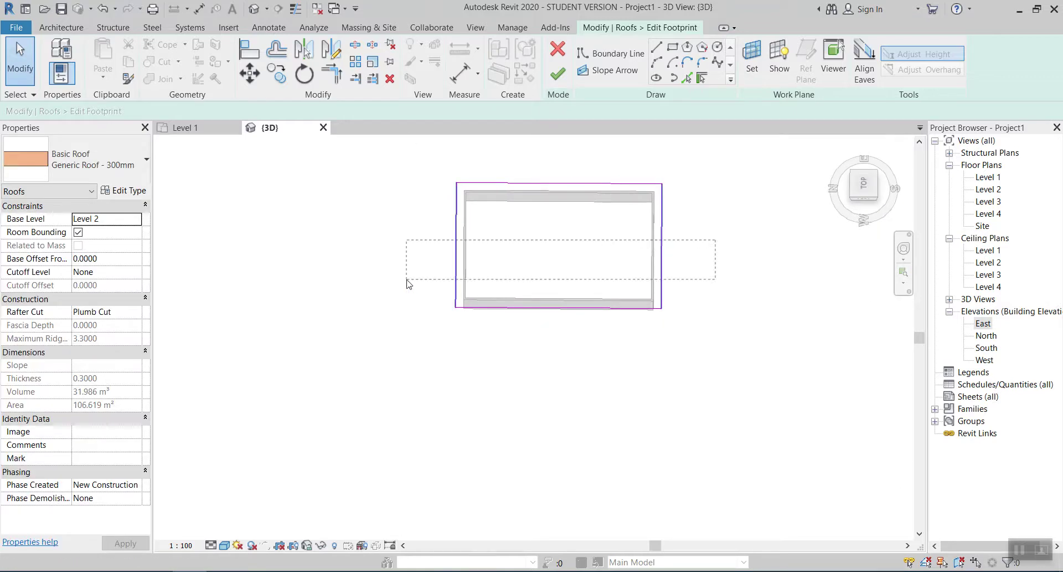
{"action": "left_click_drag", "start_coordinate": [407, 279], "coordinate": [408, 280]}
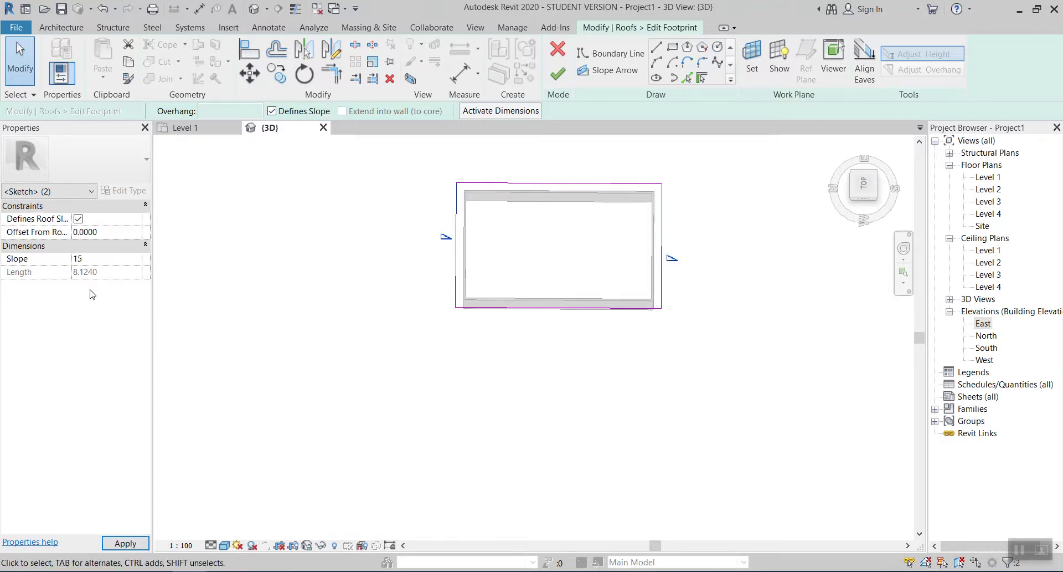
{"action": "left_click", "coordinate": [558, 73]}
{"action": "left_click", "coordinate": [553, 448]}
- Reopen the roof footprint for editing and remove the slope definition from the two short boundary lines
{"action": "middle_click_drag", "start_coordinate": [552, 448], "coordinate": [537, 228], "text": "shift"}
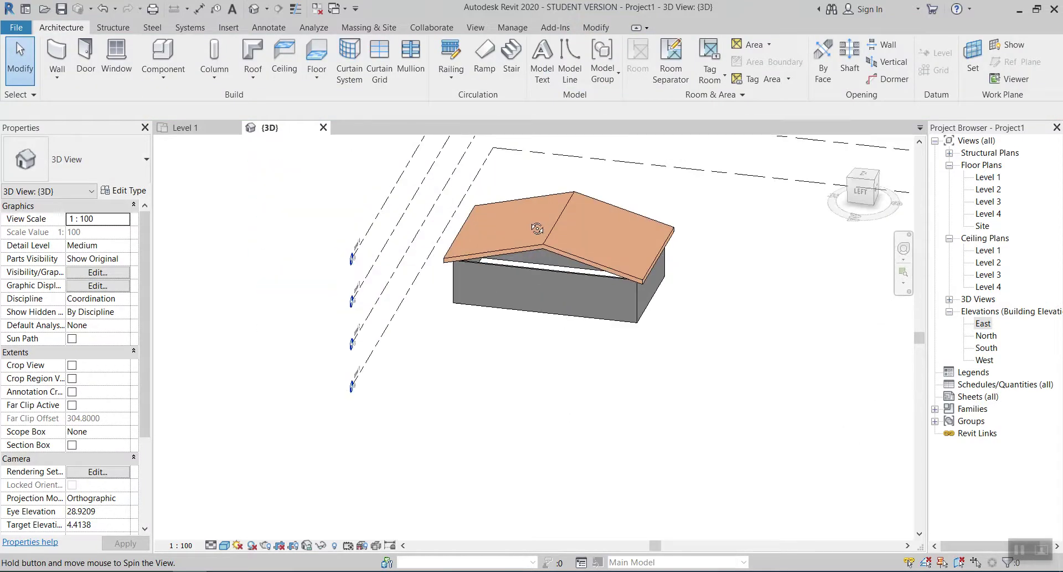
{"action": "left_click", "coordinate": [549, 243]}
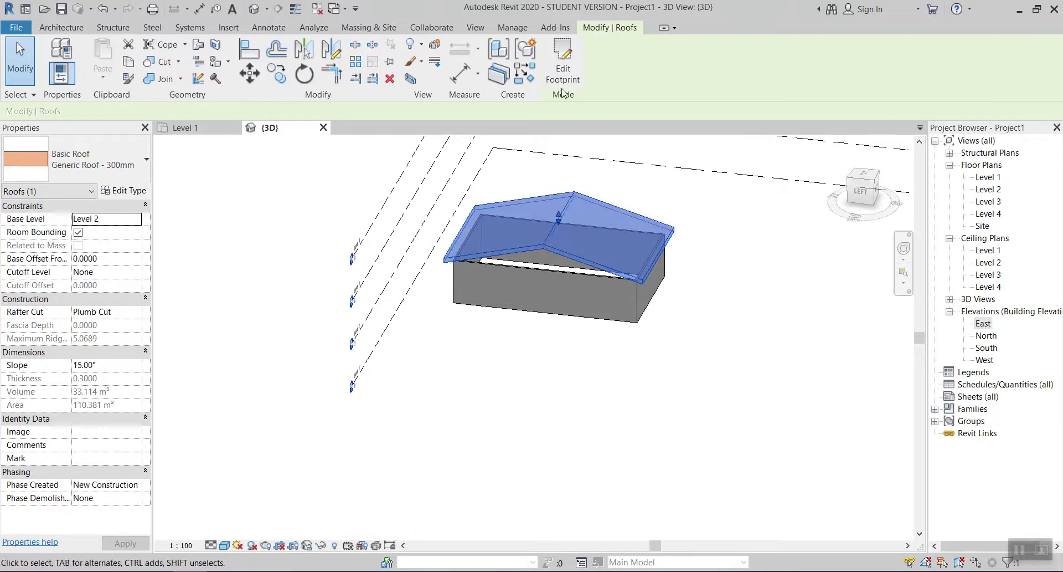
{"action": "left_click", "coordinate": [563, 71]}
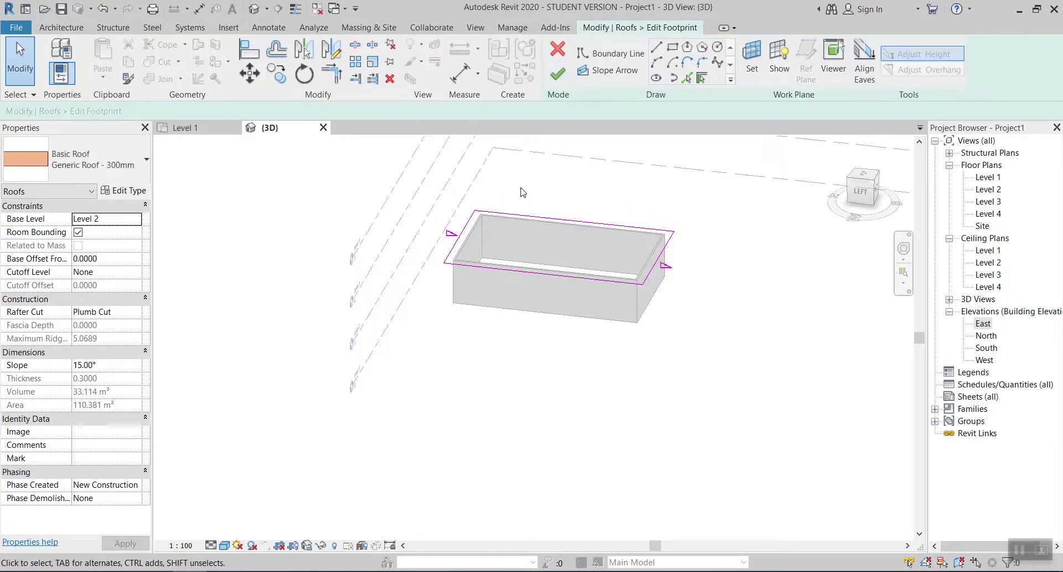
{"action": "middle_click_drag", "start_coordinate": [567, 276], "coordinate": [572, 339], "text": "shift"}
{"action": "scroll", "coordinate": [686, 223], "scroll_direction": "down", "scroll_amount": 2}
{"action": "left_click_drag", "start_coordinate": [578, 332], "coordinate": [371, 350]}
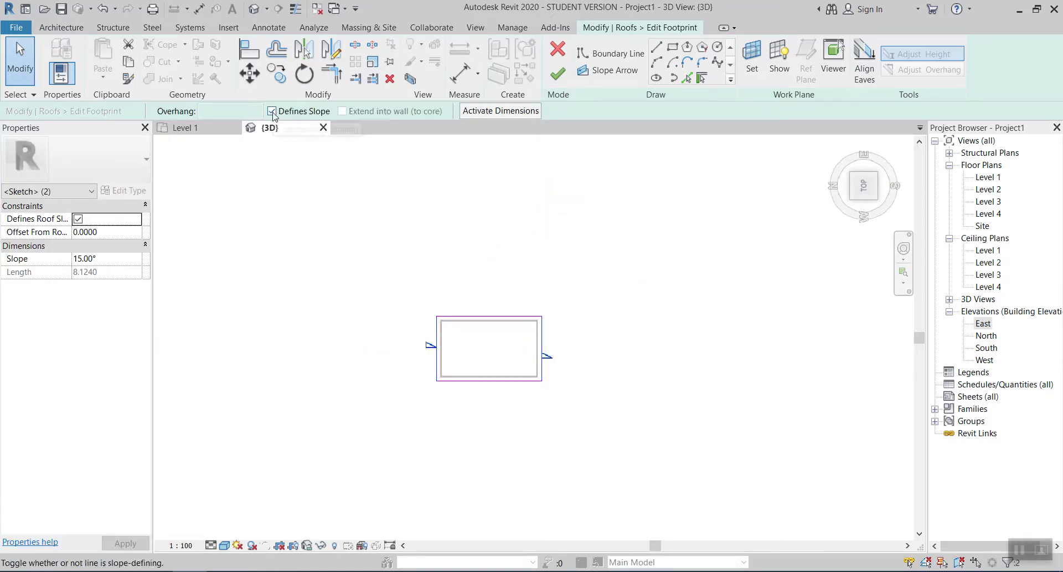
{"action": "left_click", "coordinate": [272, 111]}
- Make the two long boundary lines define a 7° slope and finish the roof footprint
{"action": "mouse_move", "coordinate": [495, 268]}
{"action": "left_mouse_down"}
{"action": "mouse_move", "coordinate": [489, 394]}
{"action": "mouse_move", "coordinate": [473, 443]}
{"action": "left_mouse_up"}
{"action": "left_click", "coordinate": [272, 111]}
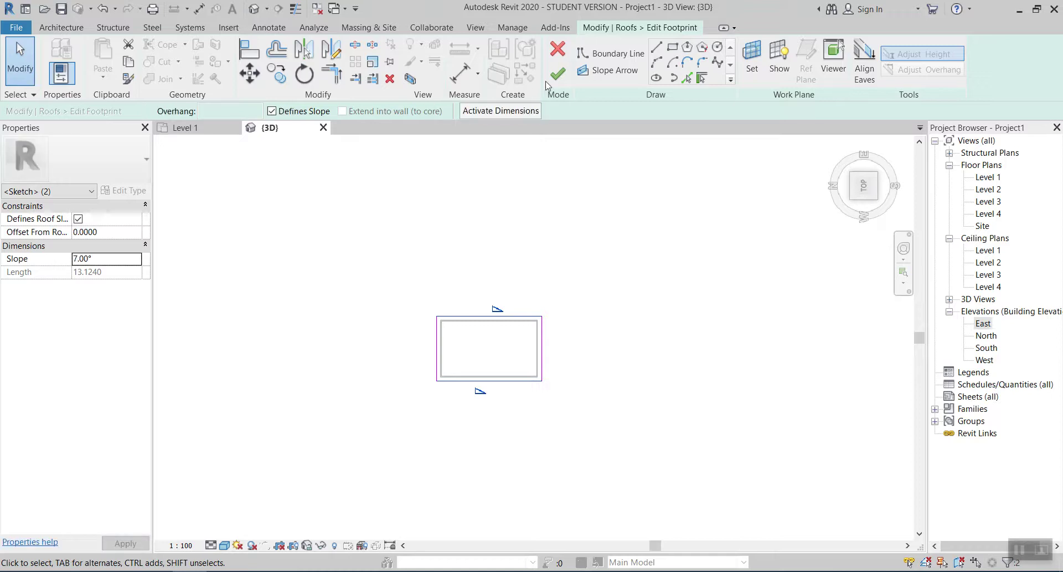
{"action": "left_click", "coordinate": [558, 74]}
{"action": "left_click", "coordinate": [565, 377]}
- Edit the gable roof's footprint, set the slope of both long boundary lines to 18°, and finish the sketch
{"action": "middle_click_drag", "start_coordinate": [610, 390], "coordinate": [583, 397], "text": "shift"}
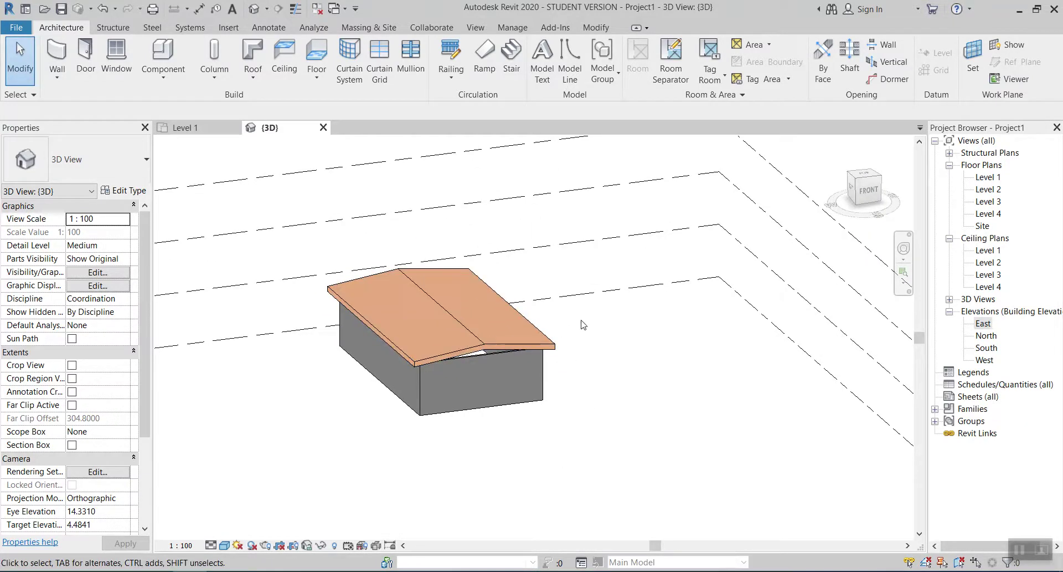
{"action": "left_click", "coordinate": [477, 339]}
{"action": "left_click", "coordinate": [563, 78]}
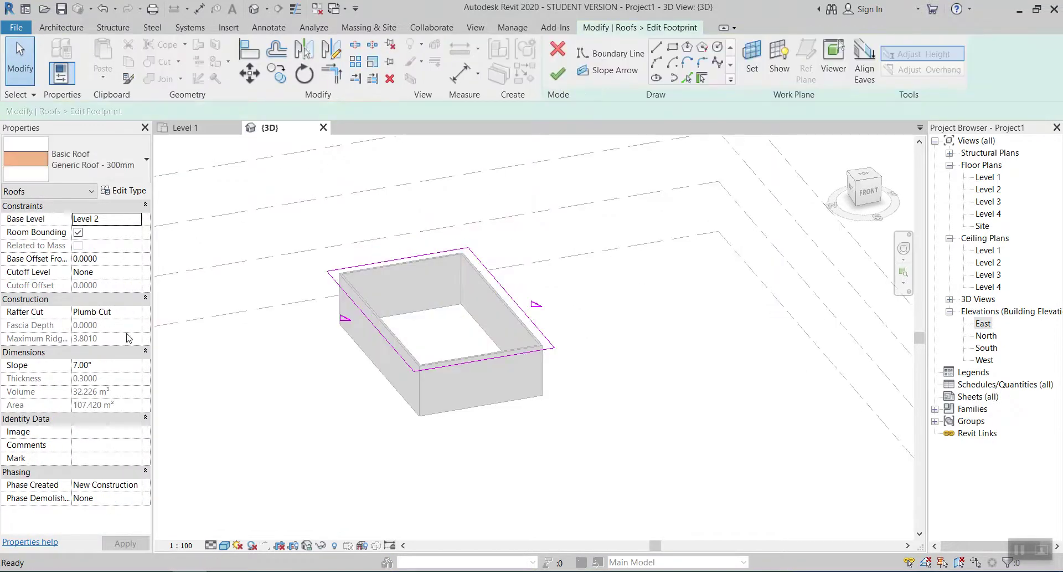
{"action": "left_click_drag", "start_coordinate": [525, 275], "coordinate": [464, 301]}
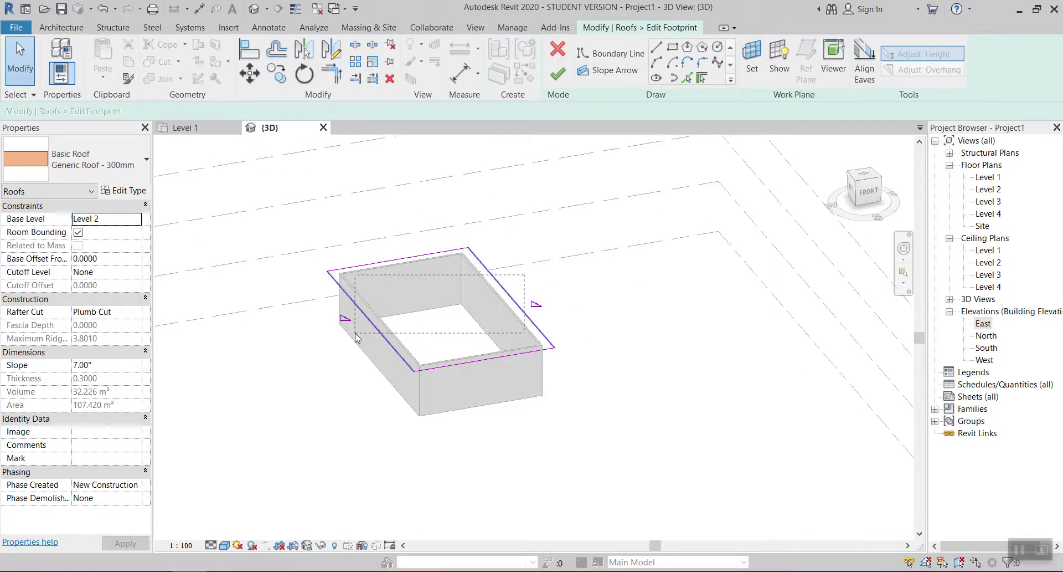
{"action": "left_click_drag", "start_coordinate": [355, 338], "coordinate": [356, 337]}
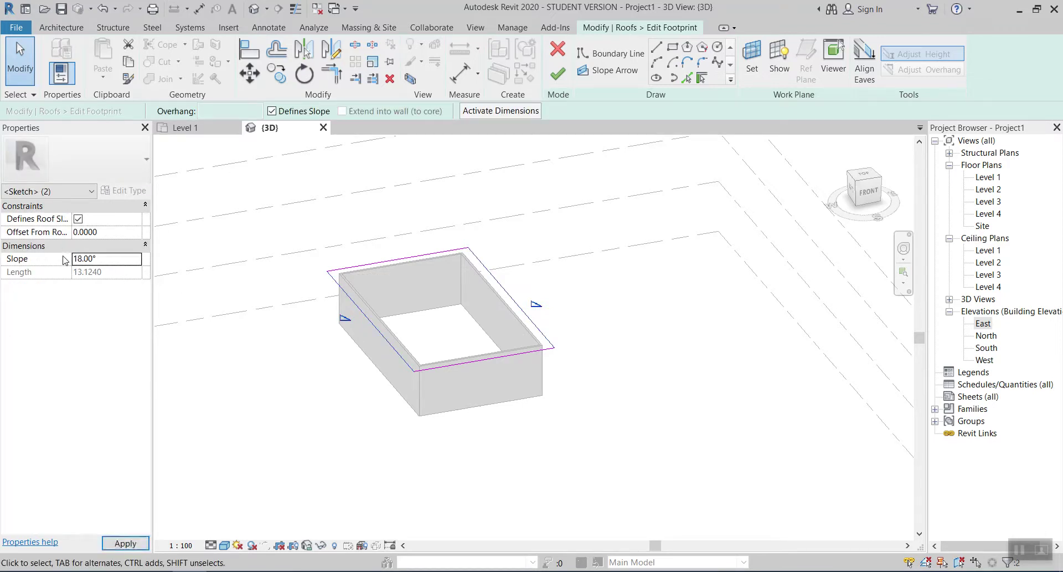
{"action": "left_click", "coordinate": [558, 81]}
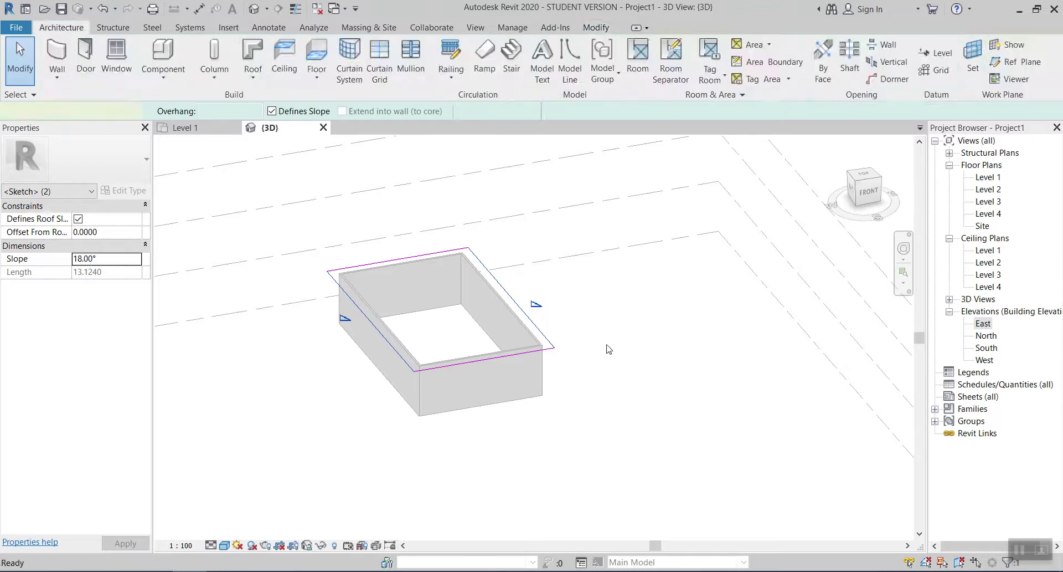
- Try attaching the top of the front gable-end wall to the roof
{"action": "mouse_move", "coordinate": [543, 349]}
{"action": "middle_mouse_down", "text": "shift"}
{"action": "mouse_move", "coordinate": [574, 346]}
{"action": "mouse_move", "coordinate": [545, 349]}
{"action": "middle_mouse_up", "text": "shift"}
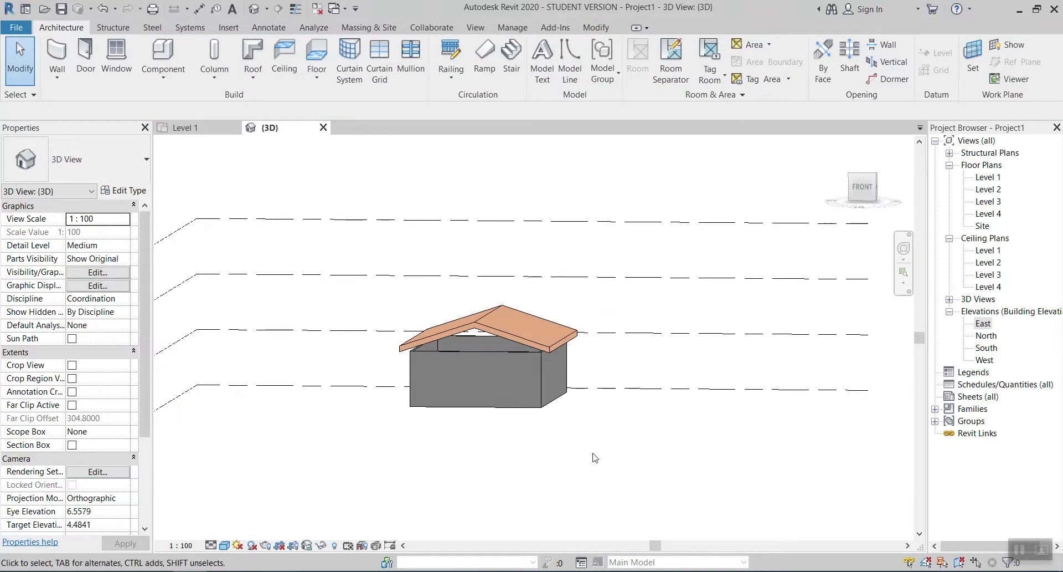
{"action": "left_click", "coordinate": [499, 359]}
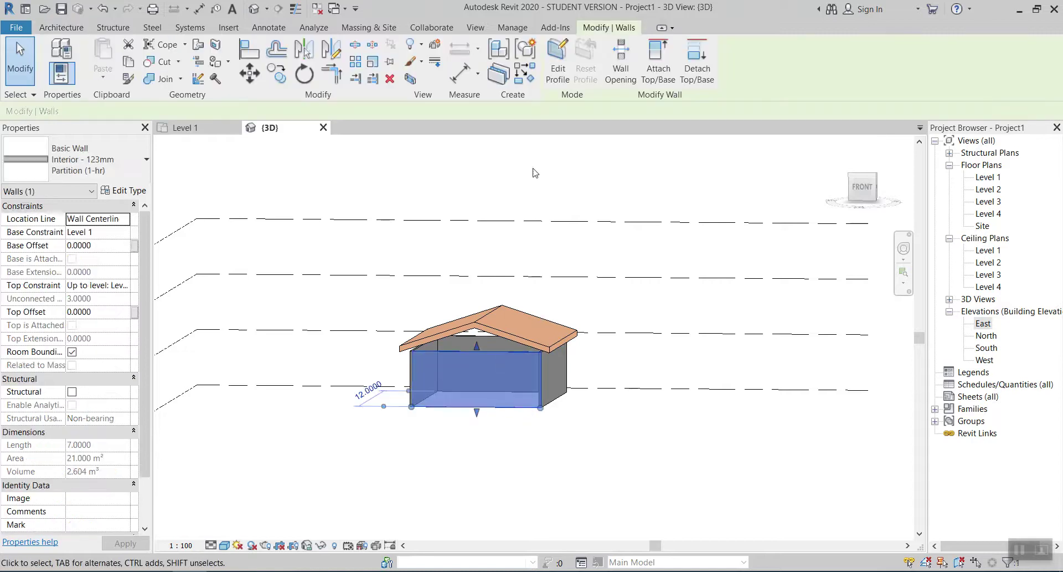
{"action": "left_click", "coordinate": [659, 61]}
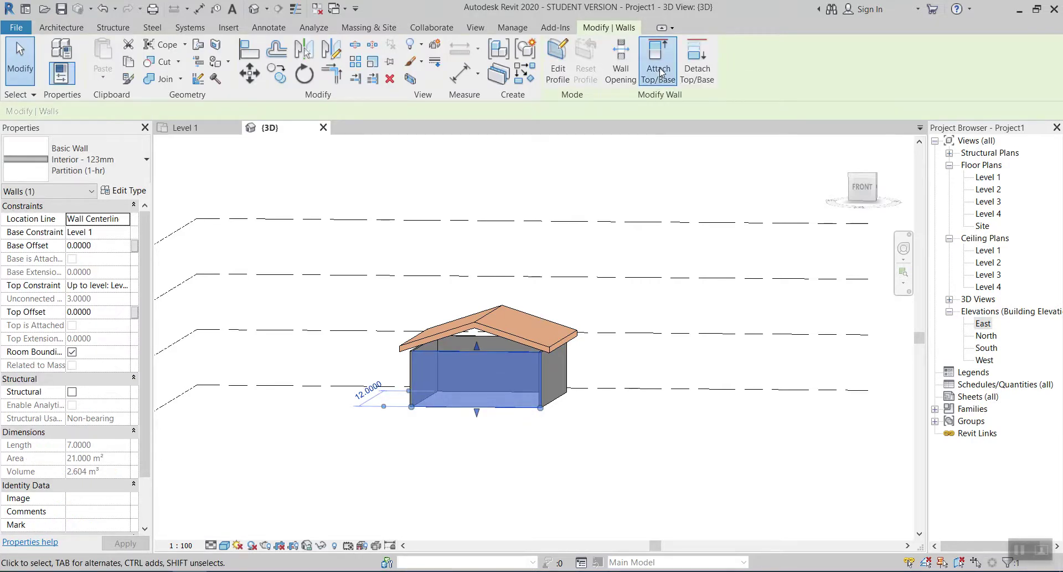
{"action": "left_click", "coordinate": [485, 332]}
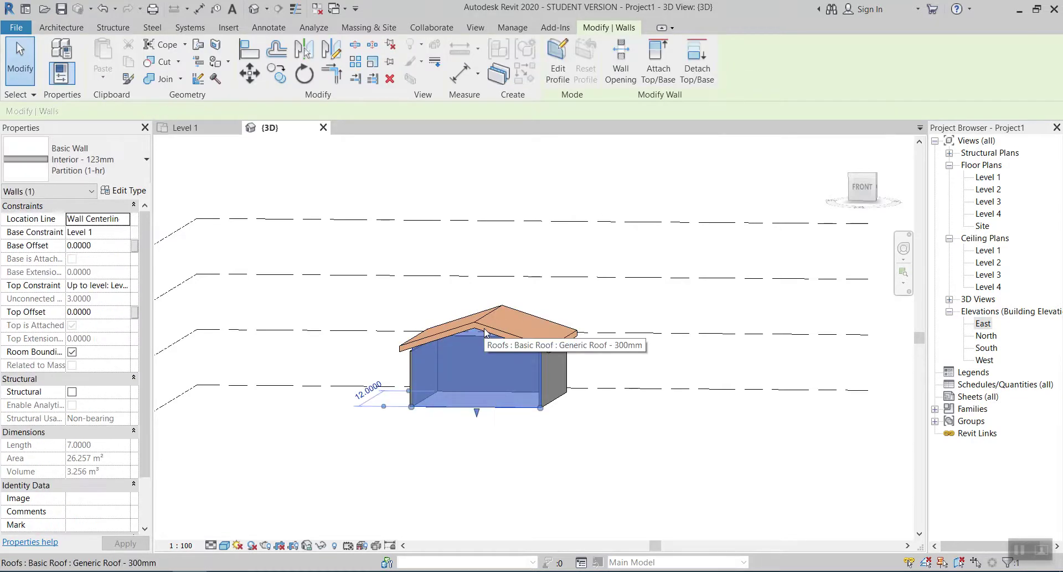
{"action": "left_click", "coordinate": [694, 510]}
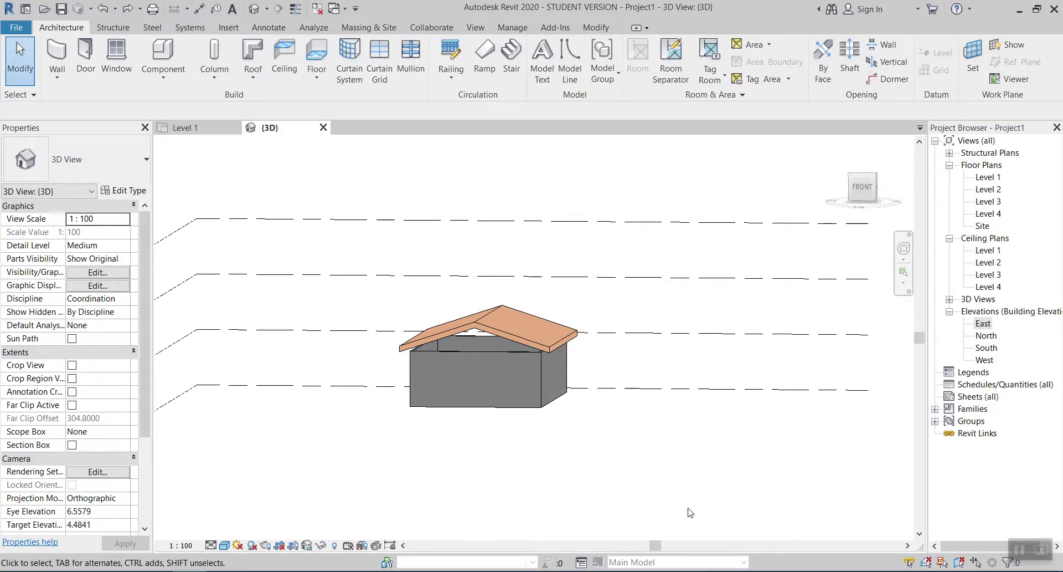
- Attach the top of the short front wall to the underside of the gable roof
{"action": "left_click", "coordinate": [473, 360]}
{"action": "left_click", "coordinate": [658, 72]}
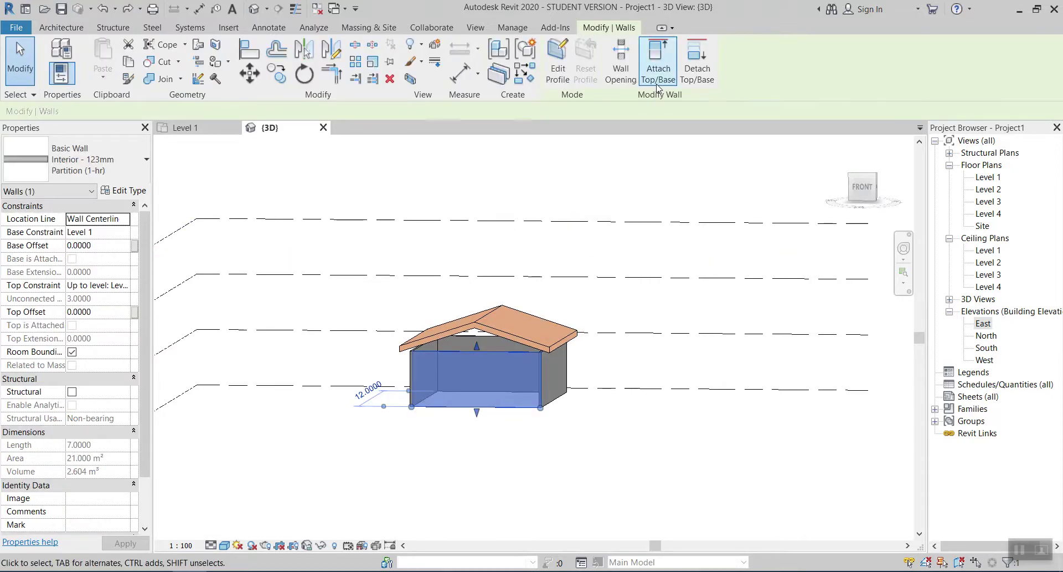
{"action": "left_click", "coordinate": [499, 335]}
{"action": "left_click", "coordinate": [442, 506]}
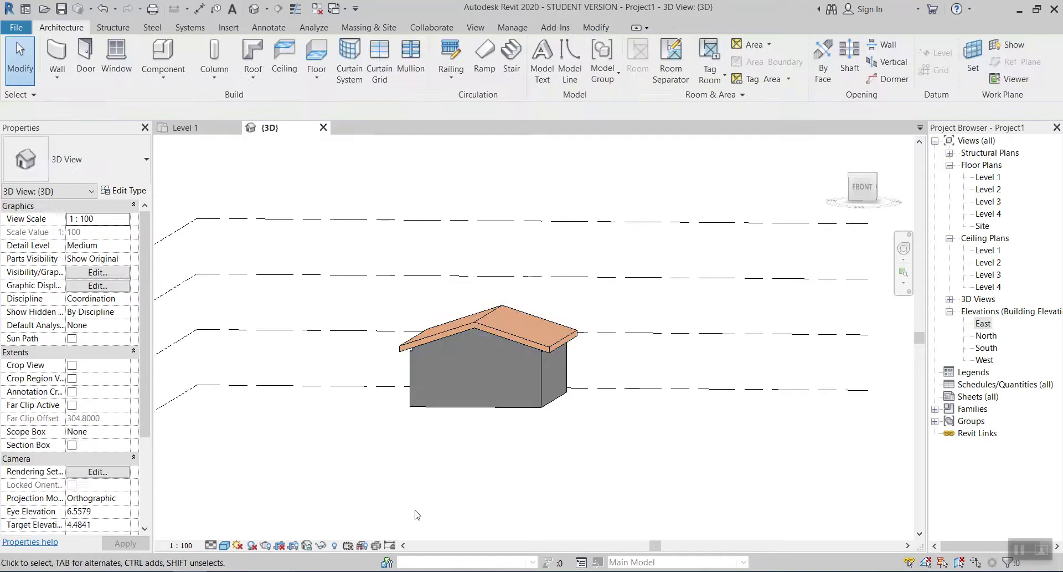
- Attach the top of the long wall on the model's left side to the roof
{"action": "middle_click_drag", "start_coordinate": [424, 515], "coordinate": [515, 493], "text": "shift"}
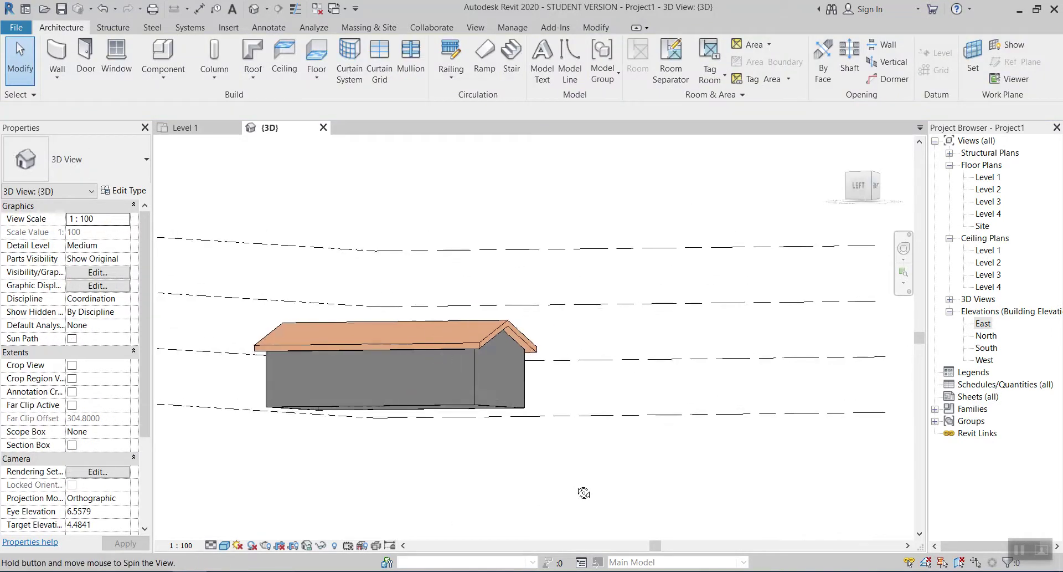
{"action": "left_click", "coordinate": [451, 396]}
{"action": "left_click", "coordinate": [658, 72]}
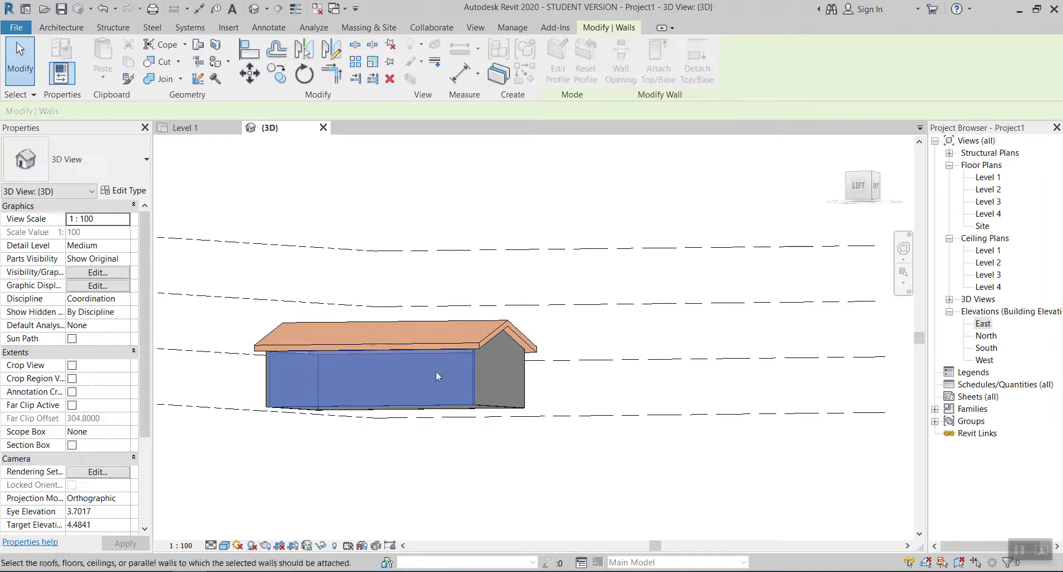
{"action": "left_click", "coordinate": [446, 343]}
{"action": "middle_click_drag", "start_coordinate": [385, 387], "coordinate": [367, 371], "text": "shift"}
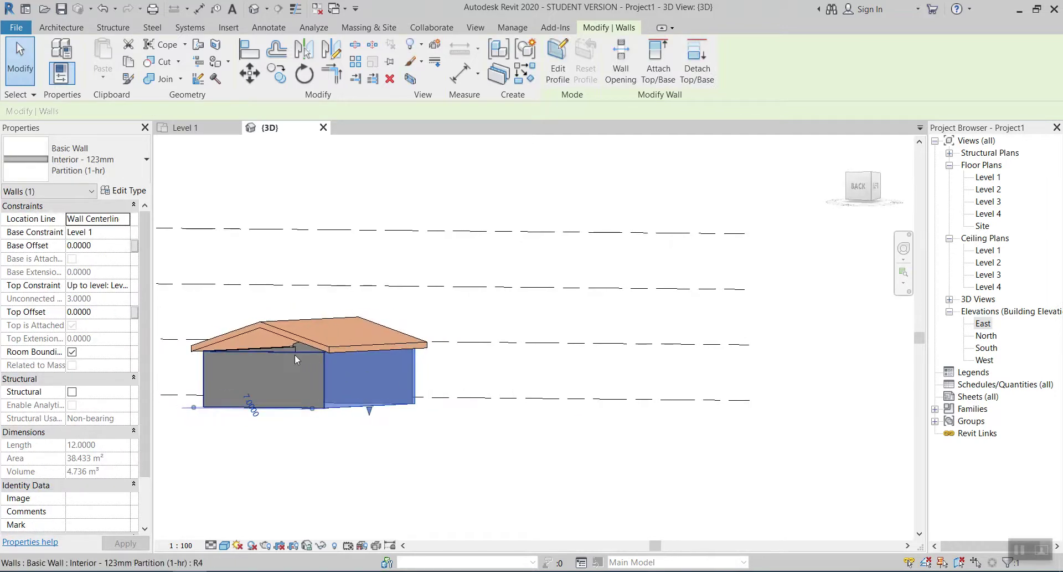
{"action": "middle_click_drag", "start_coordinate": [302, 377], "coordinate": [458, 472], "text": "shift"}
{"action": "left_click", "coordinate": [457, 473]}
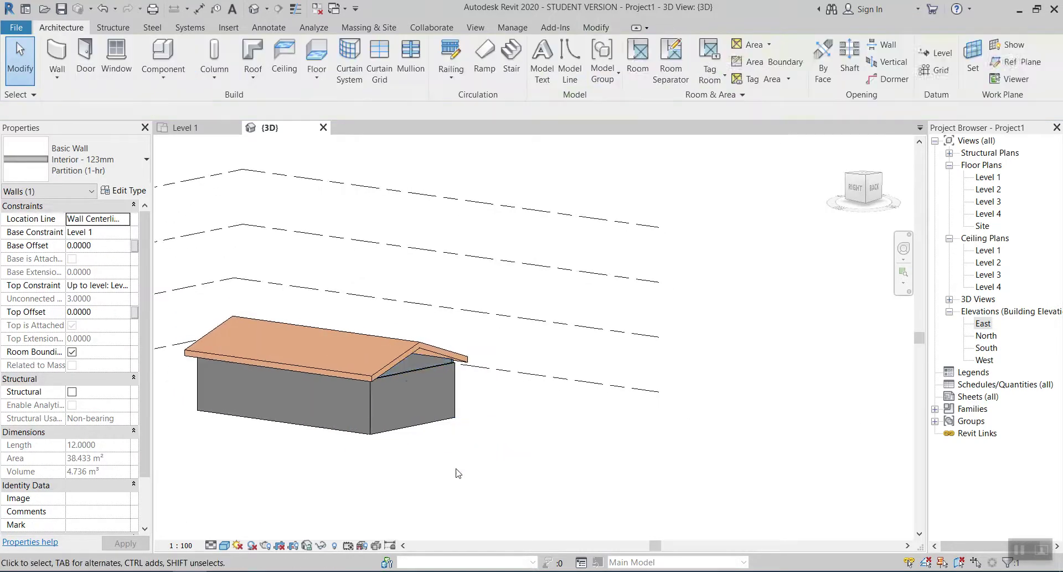
- Attach the top of the short back wall to the roof so it fills the rear gable
{"action": "left_click", "coordinate": [411, 371]}
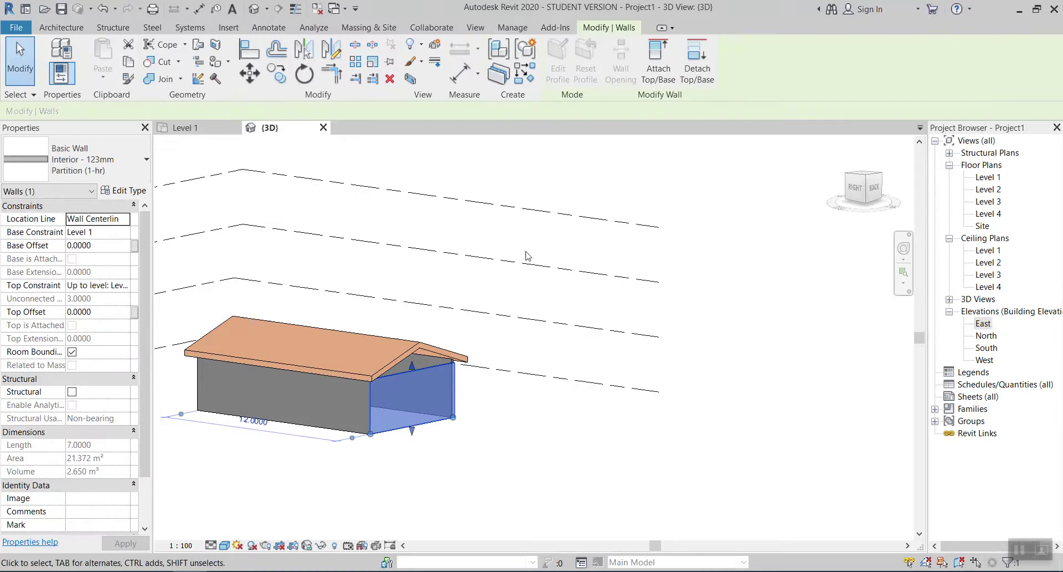
{"action": "left_click", "coordinate": [659, 78]}
{"action": "left_click", "coordinate": [420, 349]}
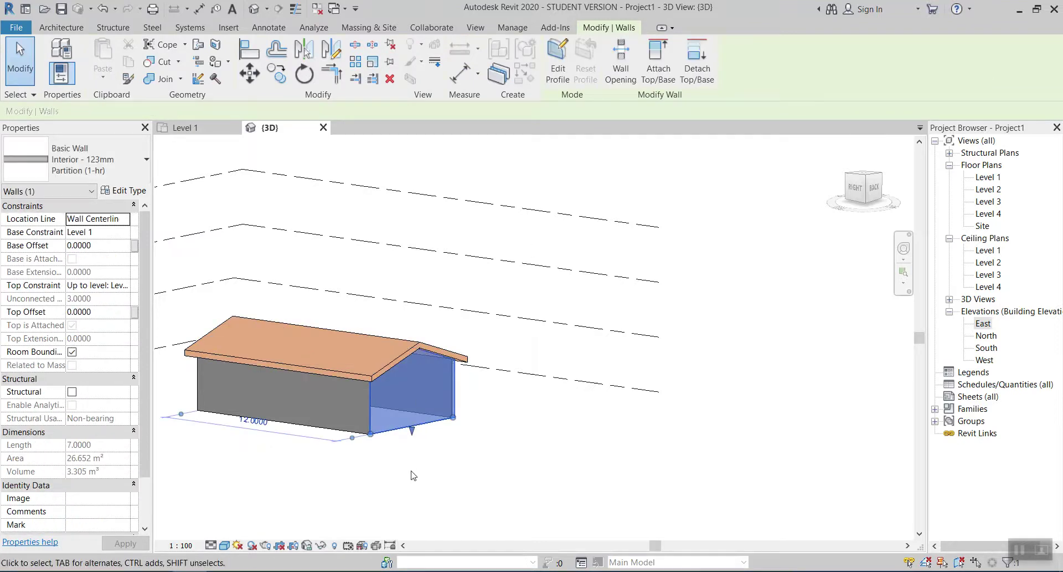
{"action": "left_click", "coordinate": [413, 475]}
- Attach the top of the long wall on the model's right side to the roof
{"action": "left_click", "coordinate": [366, 414]}
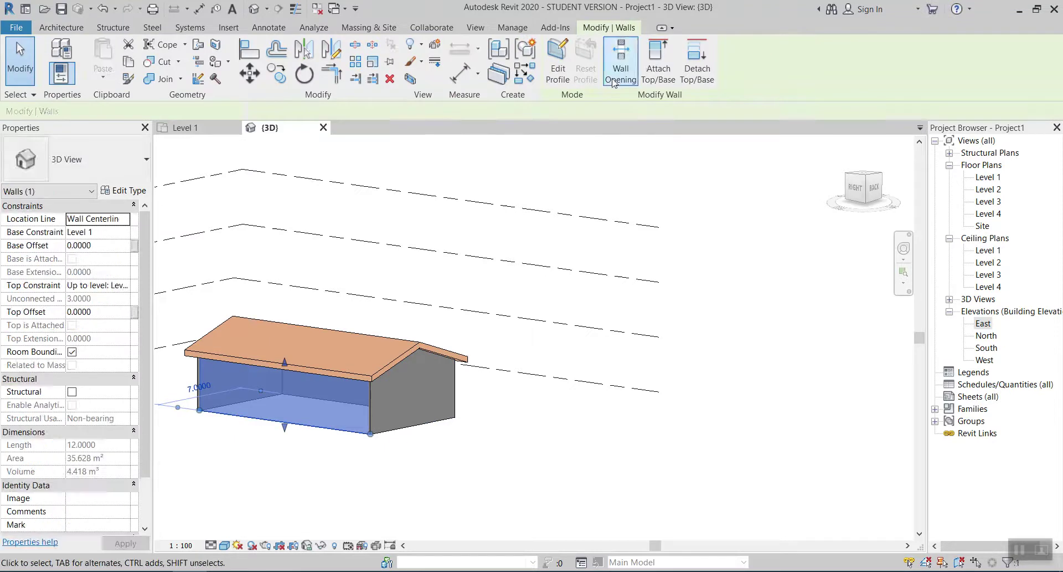
{"action": "left_click", "coordinate": [659, 69]}
{"action": "left_click", "coordinate": [361, 373]}
{"action": "left_click", "coordinate": [574, 482]}
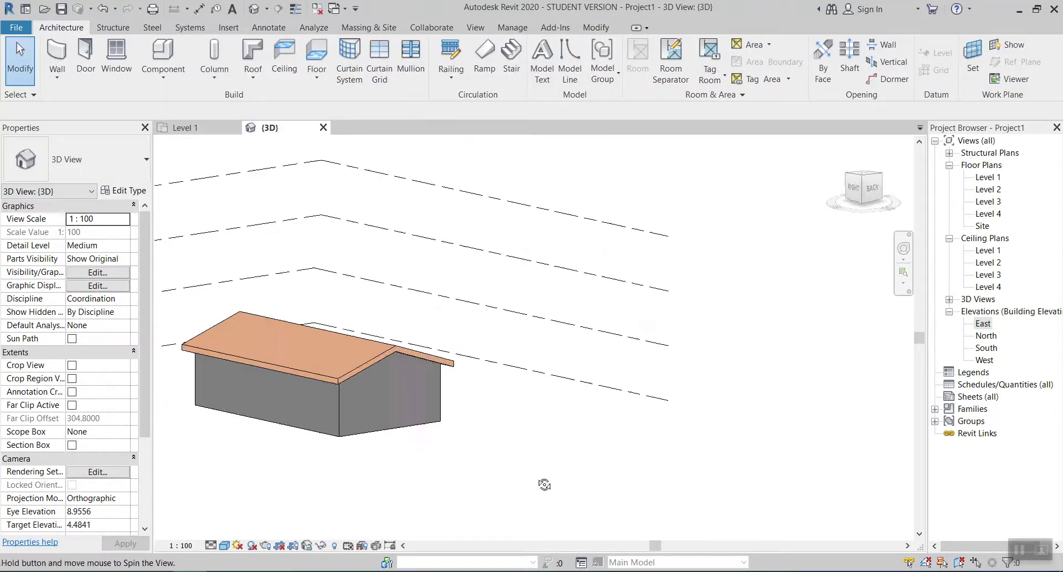
- Reopen the roof footprint for editing and delete all four of its rectangular boundary lines
{"action": "middle_click_drag", "start_coordinate": [543, 413], "coordinate": [636, 416], "text": "shift"}
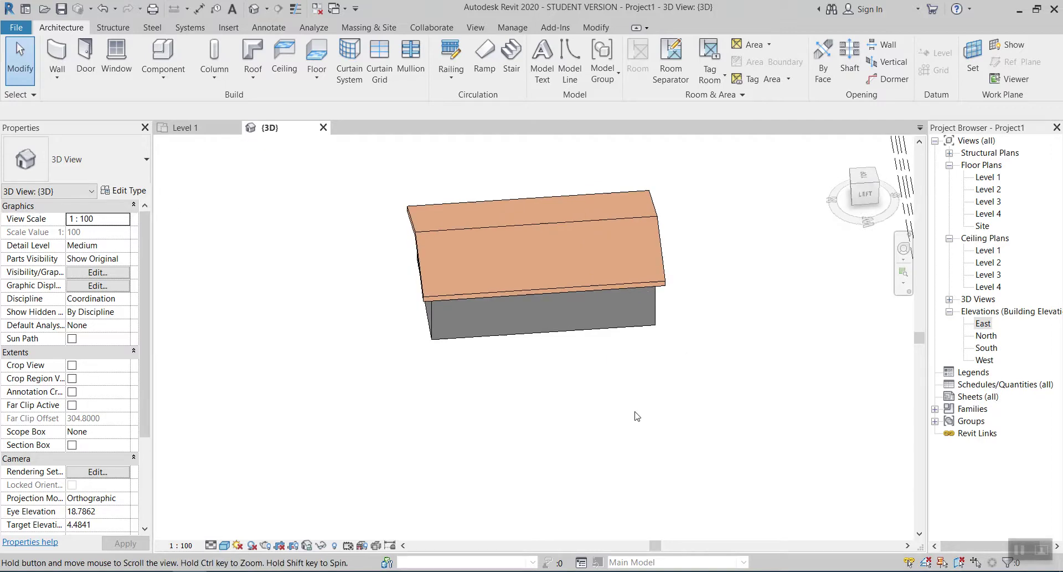
{"action": "left_click", "coordinate": [632, 284]}
{"action": "left_click", "coordinate": [565, 68]}
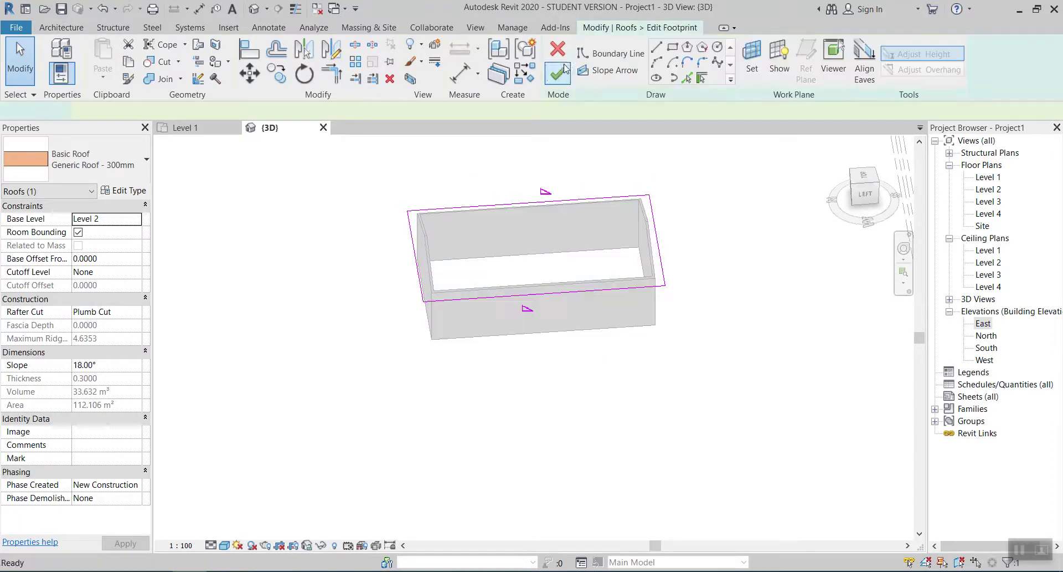
{"action": "left_click", "coordinate": [550, 202]}
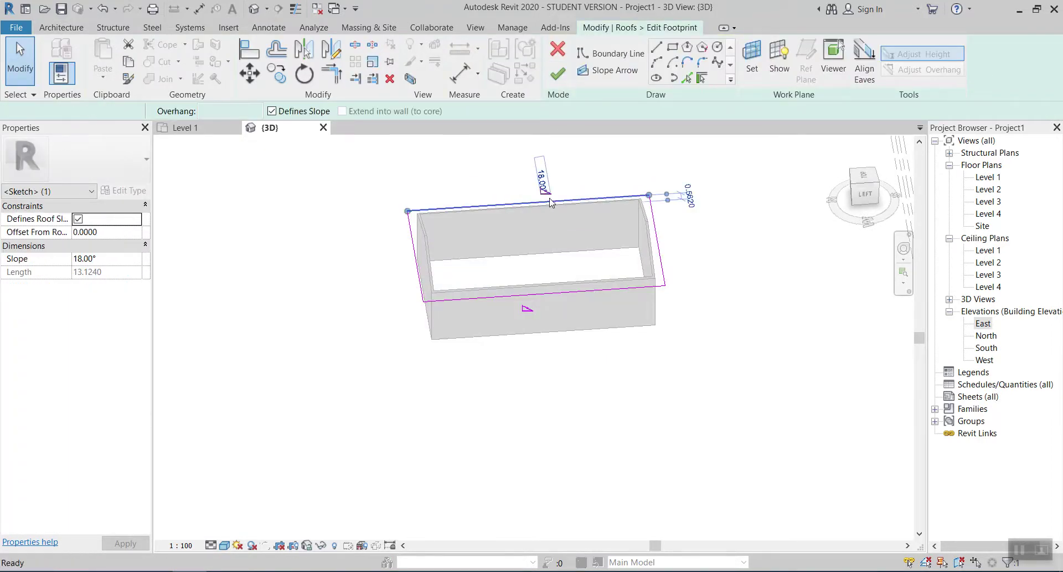
{"action": "key", "text": "Escape"}
{"action": "left_click", "coordinate": [644, 227]}
{"action": "key", "text": "Escape"}
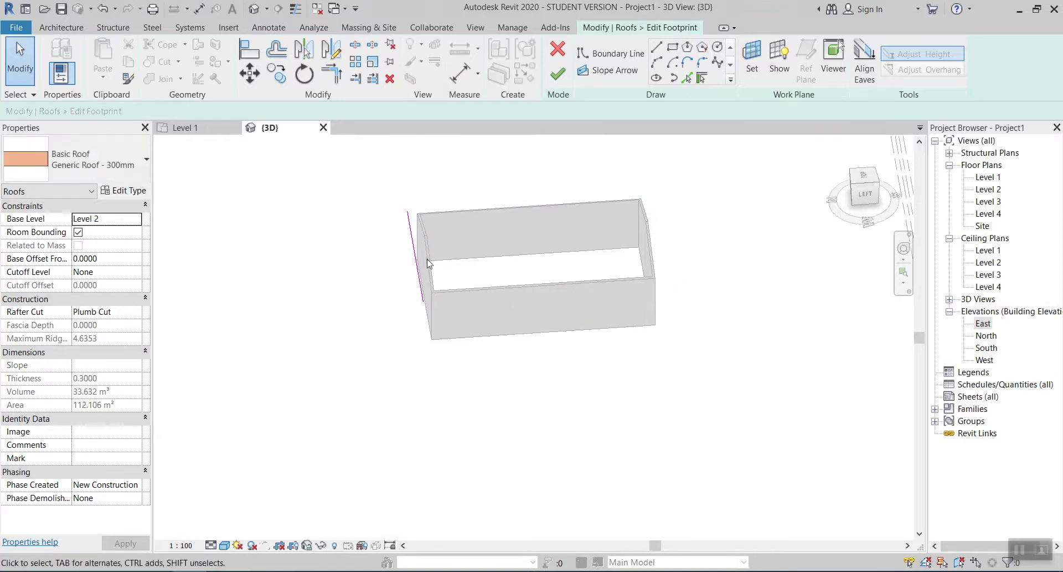
- In top view, draw a chain of six non-sloping boundary lines around the walls, with a 13.1 upper edge and two opposite corners cut diagonally
{"action": "left_click", "coordinate": [864, 178]}
{"action": "middle_click_drag", "start_coordinate": [529, 296], "coordinate": [576, 223]}
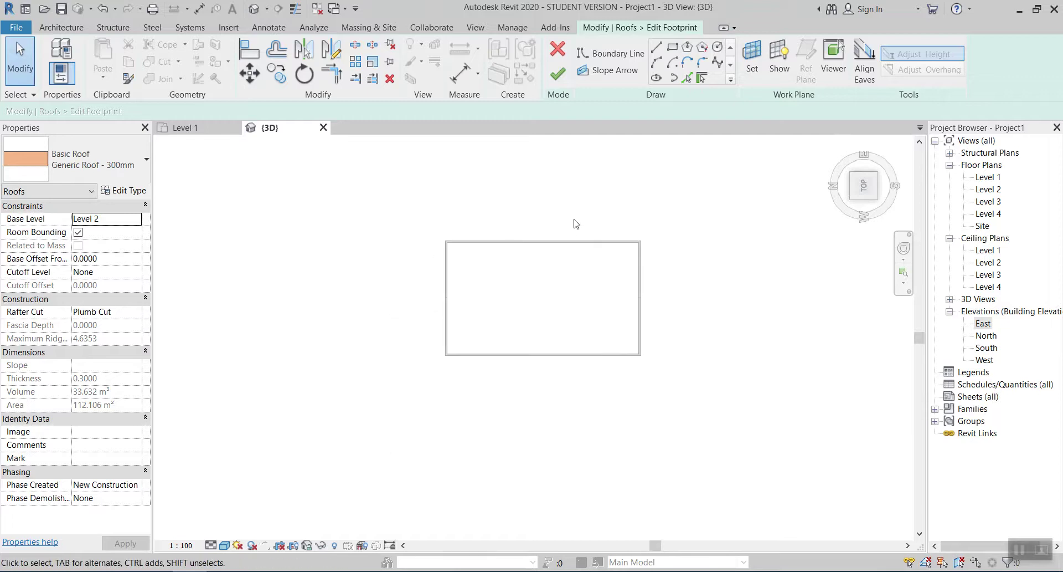
{"action": "left_click", "coordinate": [657, 47]}
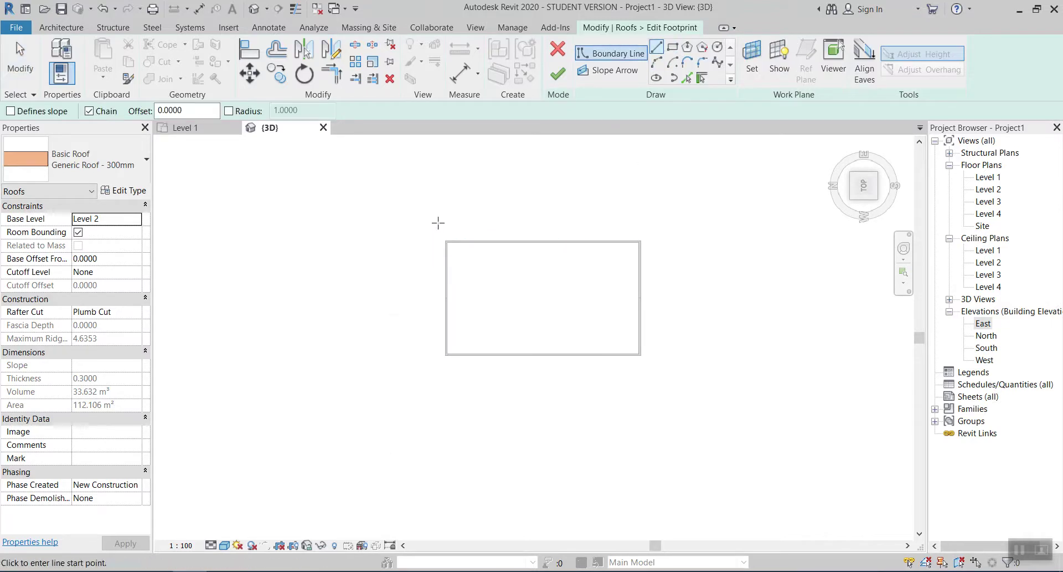
{"action": "left_click", "coordinate": [445, 214]}
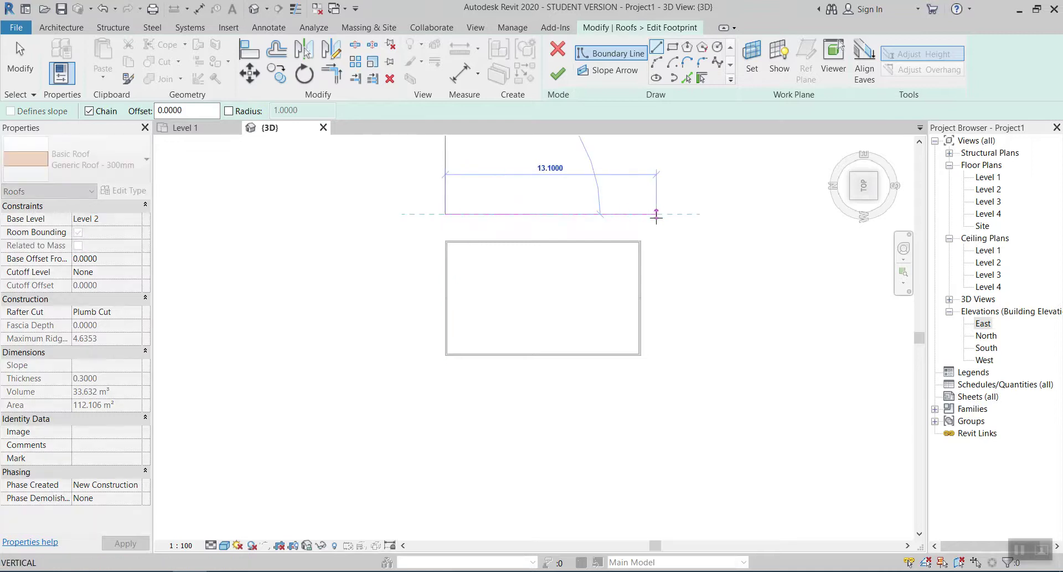
{"action": "left_click", "coordinate": [657, 214]}
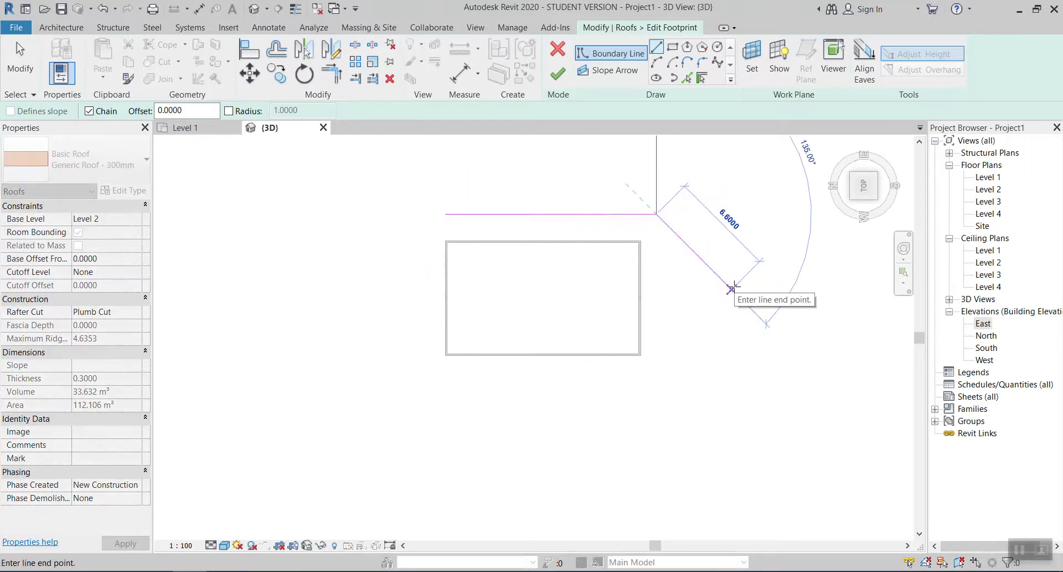
{"action": "left_click", "coordinate": [732, 288]}
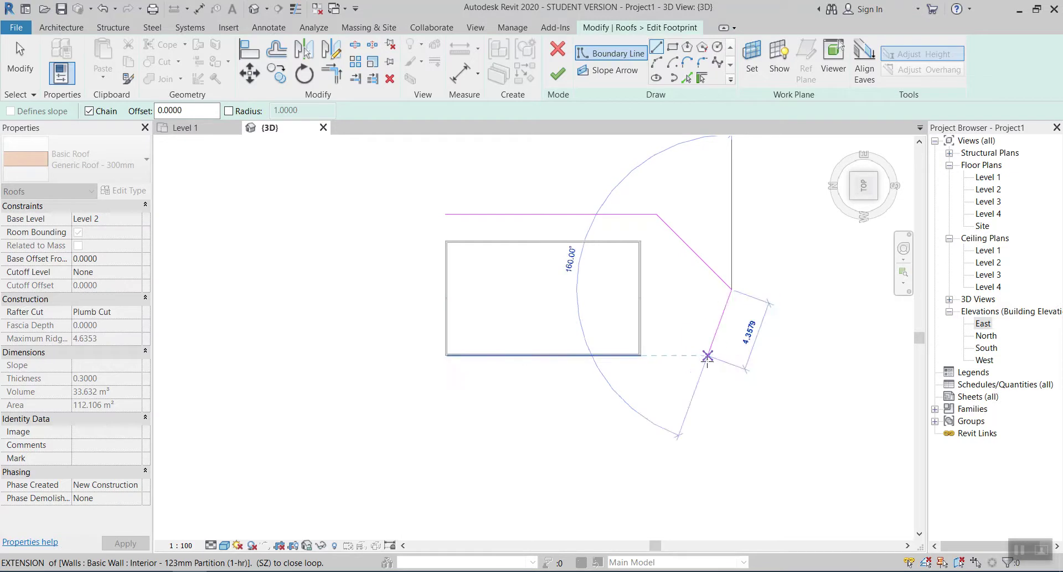
{"action": "left_click", "coordinate": [732, 392]}
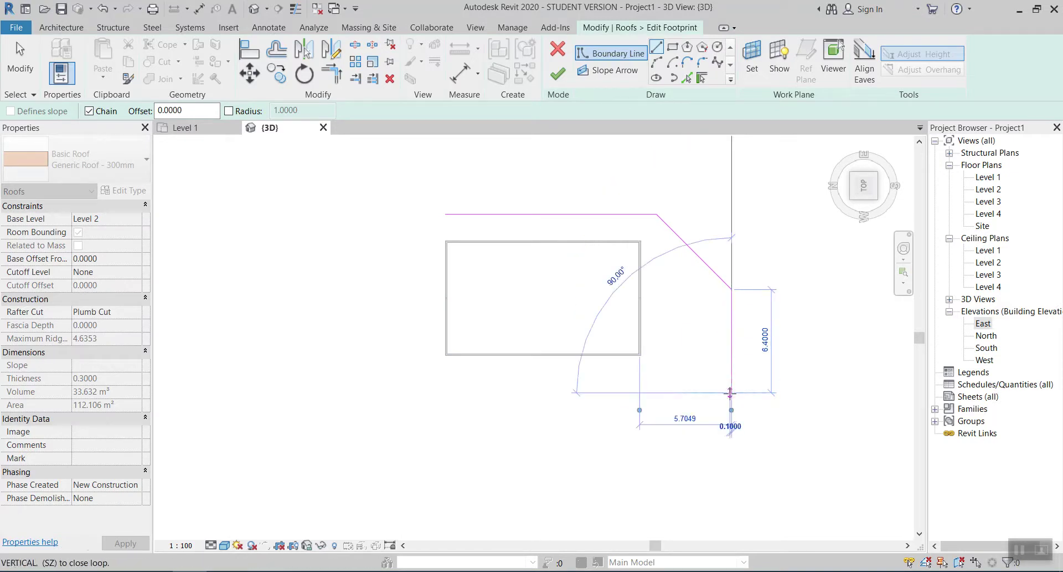
{"action": "left_click", "coordinate": [437, 392]}
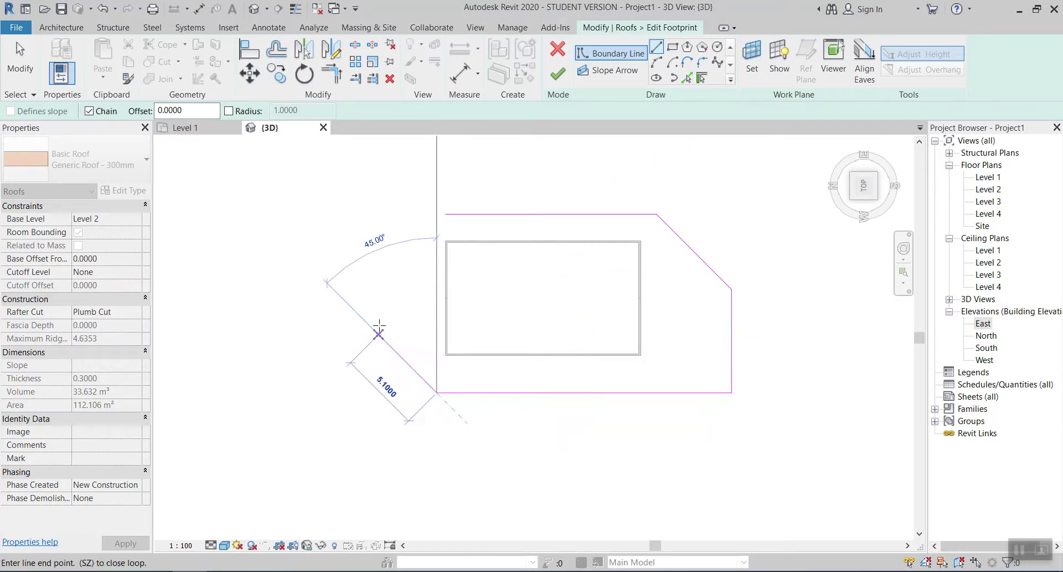
{"action": "left_click", "coordinate": [364, 301]}
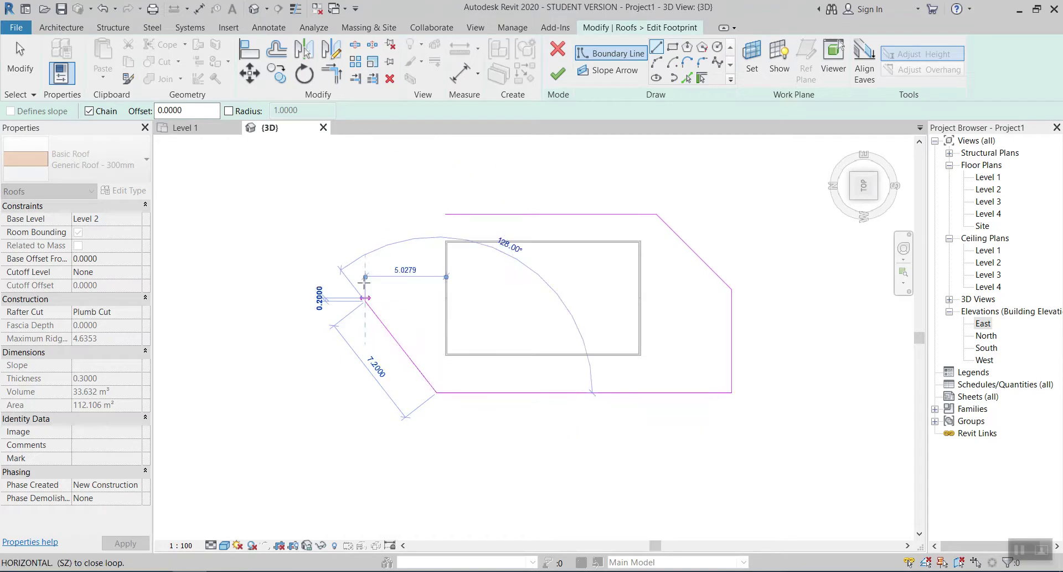
{"action": "left_click", "coordinate": [367, 212]}
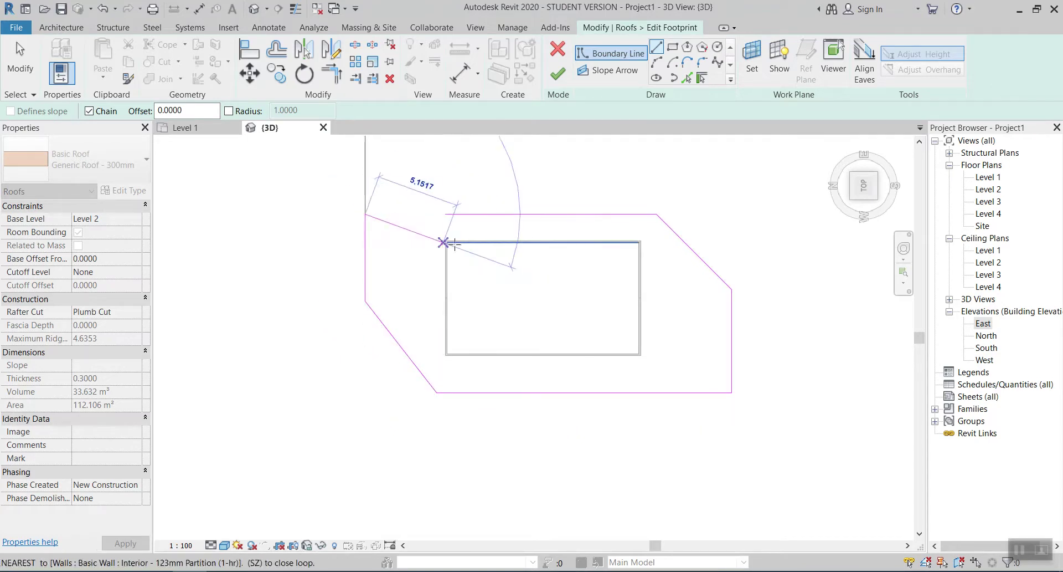
{"action": "key", "text": "Escape"}
{"action": "key", "text": "Escape"}
- Extend the upper boundary line to the left vertical line's end so the roof outline forms a closed loop
{"action": "left_click", "coordinate": [450, 215]}
{"action": "left_click_drag", "start_coordinate": [445, 214], "coordinate": [367, 214]}
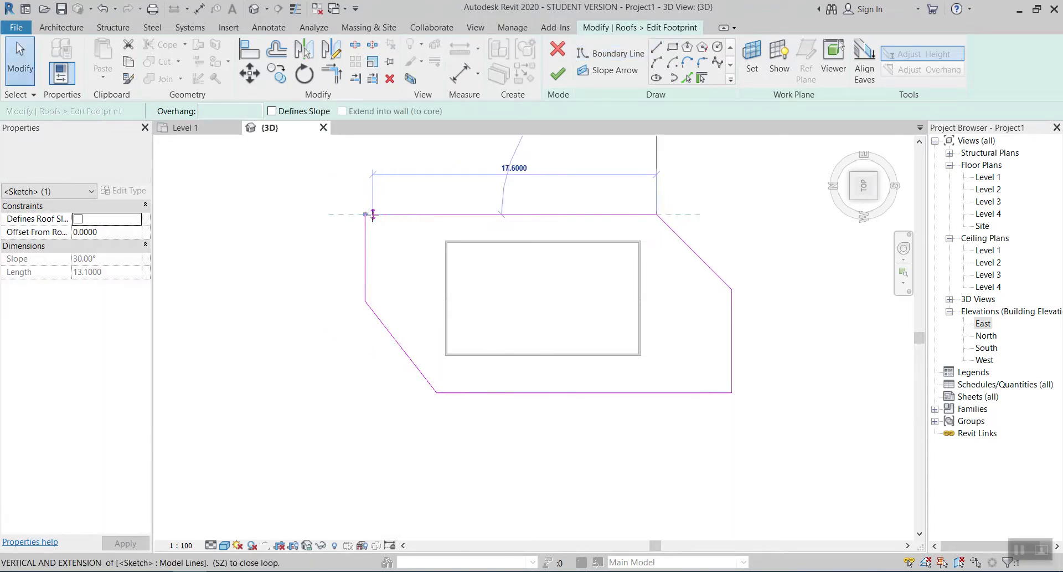
{"action": "key", "text": "Escape"}
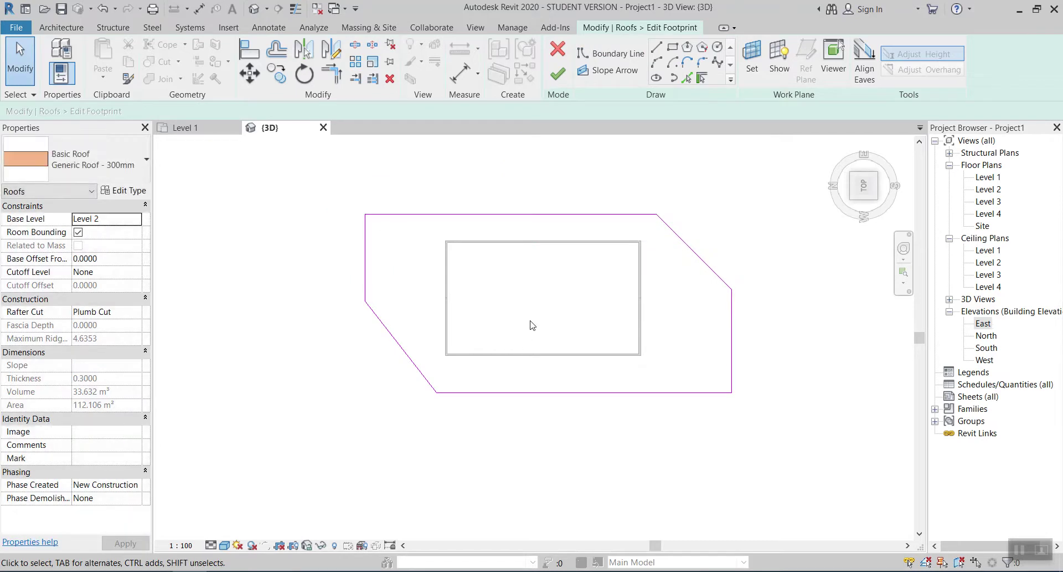
- Make both diagonal boundary lines define slope, set their slope to 15°, and finish the roof footprint
{"action": "left_click", "coordinate": [408, 360]}
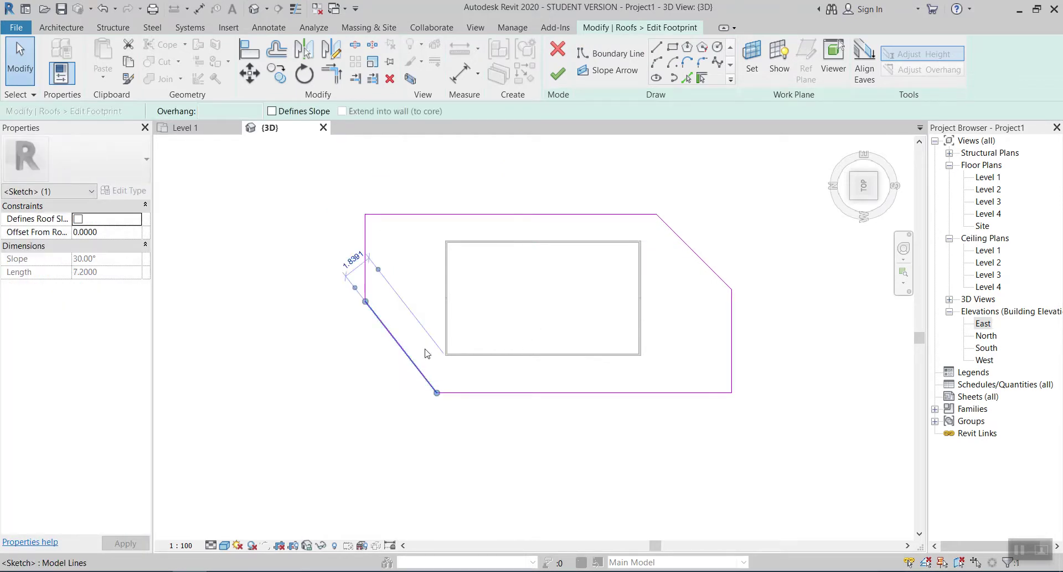
{"action": "left_click", "coordinate": [701, 265], "text": "ctrl"}
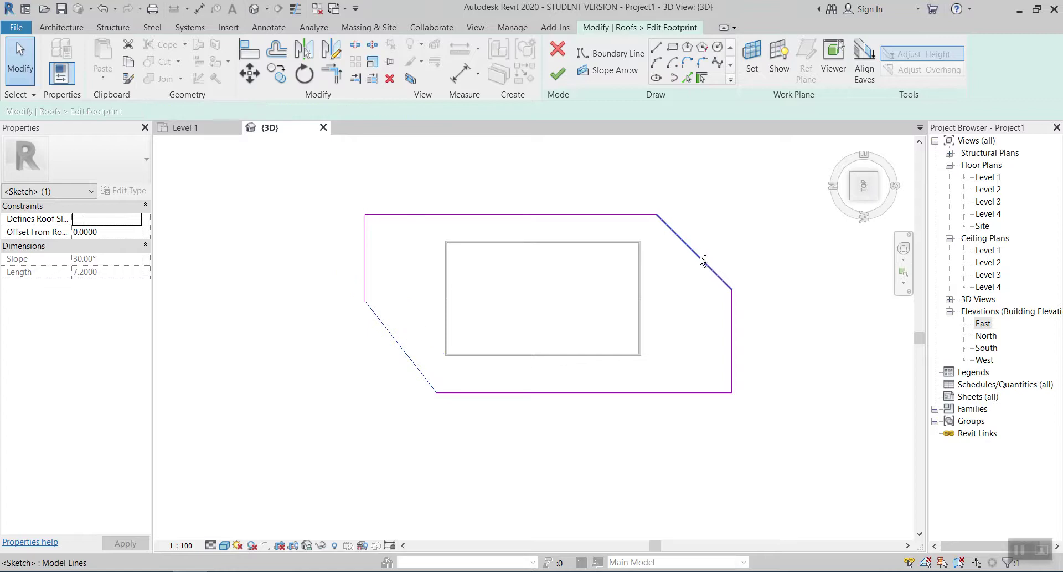
{"action": "left_click", "coordinate": [271, 111]}
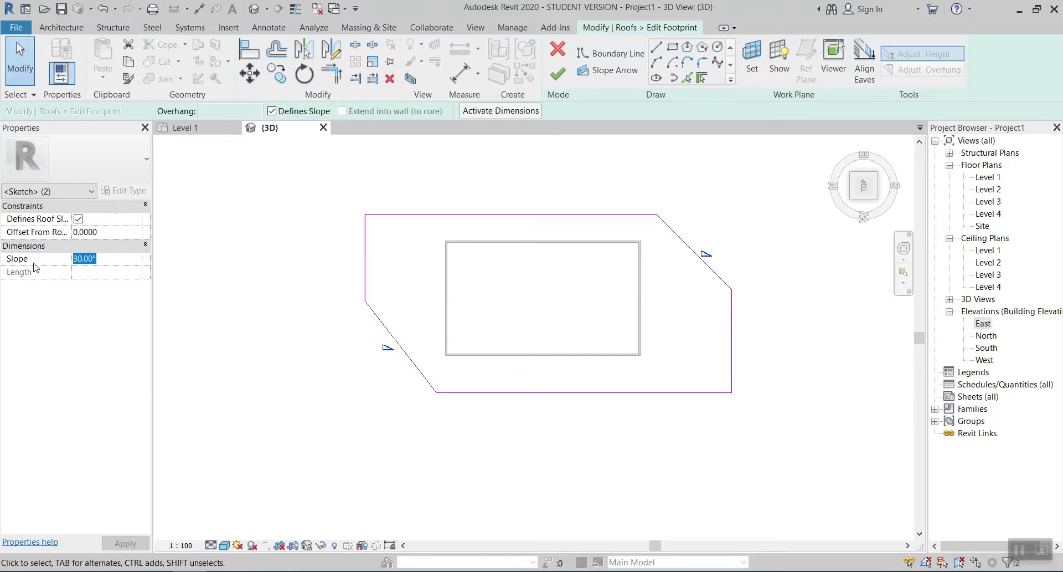
{"action": "type", "text": "15"}
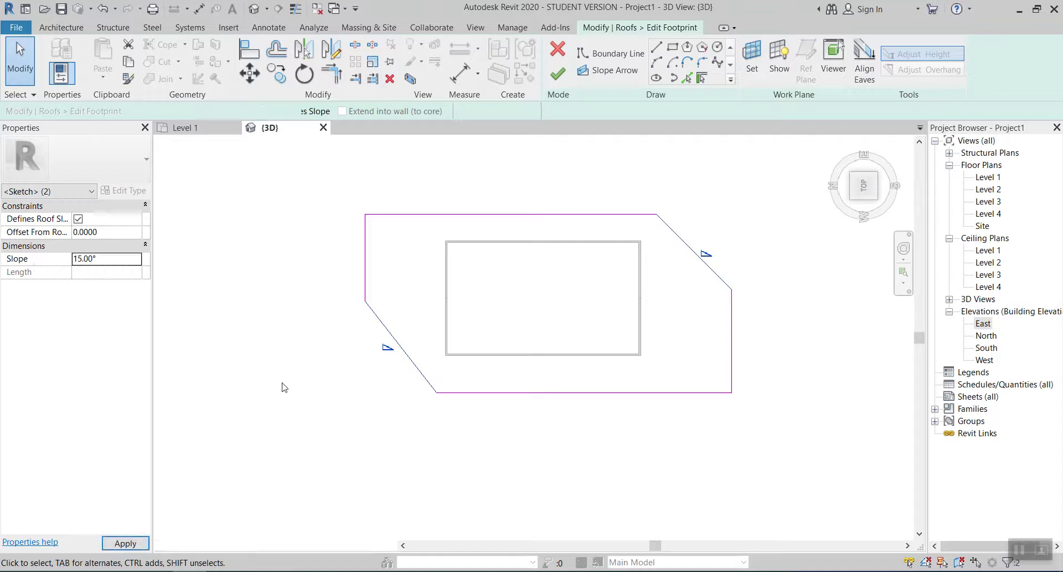
{"action": "left_click", "coordinate": [558, 74]}
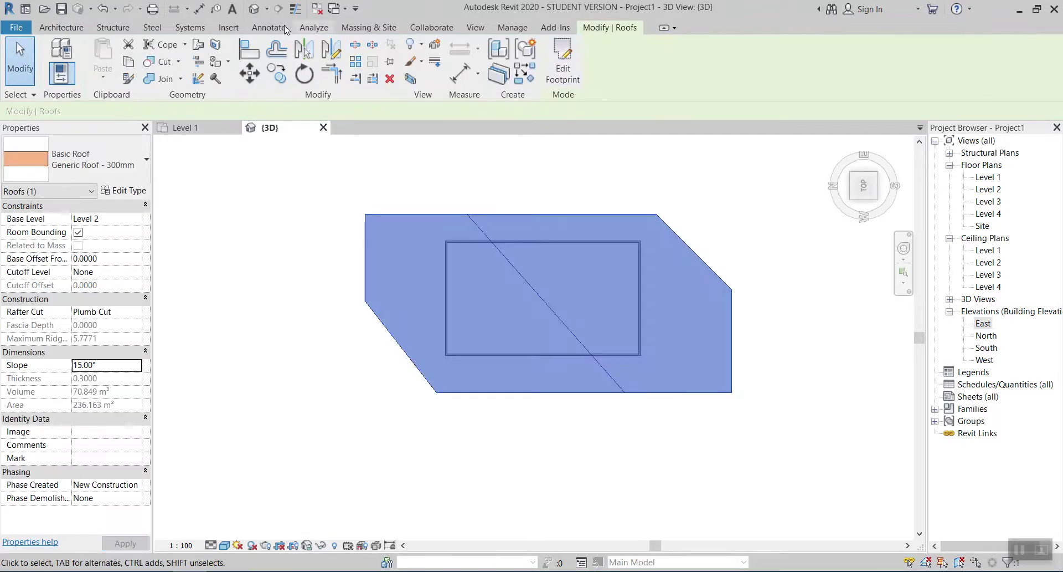
{"action": "key", "text": "Escape"}
{"action": "middle_click_drag", "start_coordinate": [681, 474], "coordinate": [718, 288], "text": "shift"}
- Reopen the roof footprint, set the slope of both diagonal boundary lines to 30°, and finish the sketch
{"action": "left_click", "coordinate": [712, 302]}
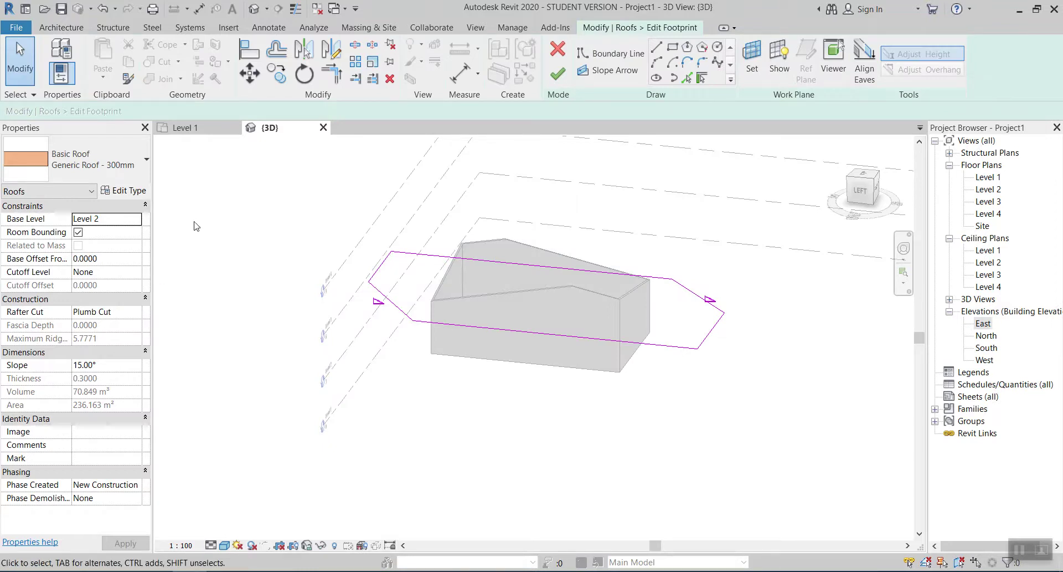
{"action": "left_click", "coordinate": [390, 300]}
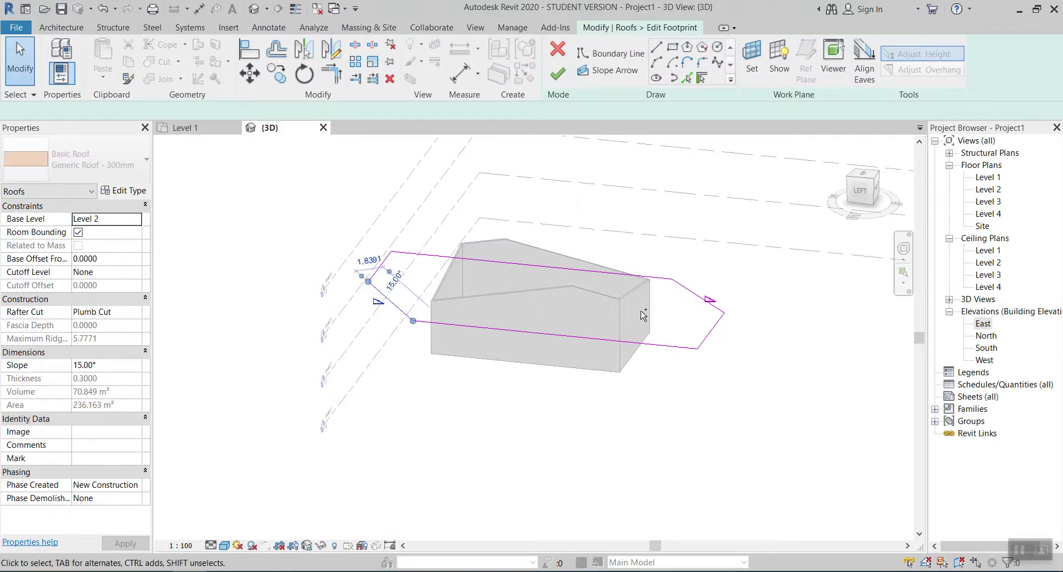
{"action": "left_click", "coordinate": [691, 295]}
{"action": "left_click", "coordinate": [690, 300], "text": "ctrl"}
{"action": "left_click", "coordinate": [430, 441]}
{"action": "left_click", "coordinate": [371, 283]}
{"action": "scroll", "coordinate": [646, 316], "scroll_direction": "up", "scroll_amount": 1}
{"action": "scroll", "coordinate": [646, 316], "scroll_direction": "up", "scroll_amount": 2}
{"action": "scroll", "coordinate": [622, 325], "scroll_direction": "down", "scroll_amount": 2}
{"action": "scroll", "coordinate": [707, 330], "scroll_direction": "up", "scroll_amount": 1}
{"action": "left_click", "coordinate": [747, 285], "text": "ctrl"}
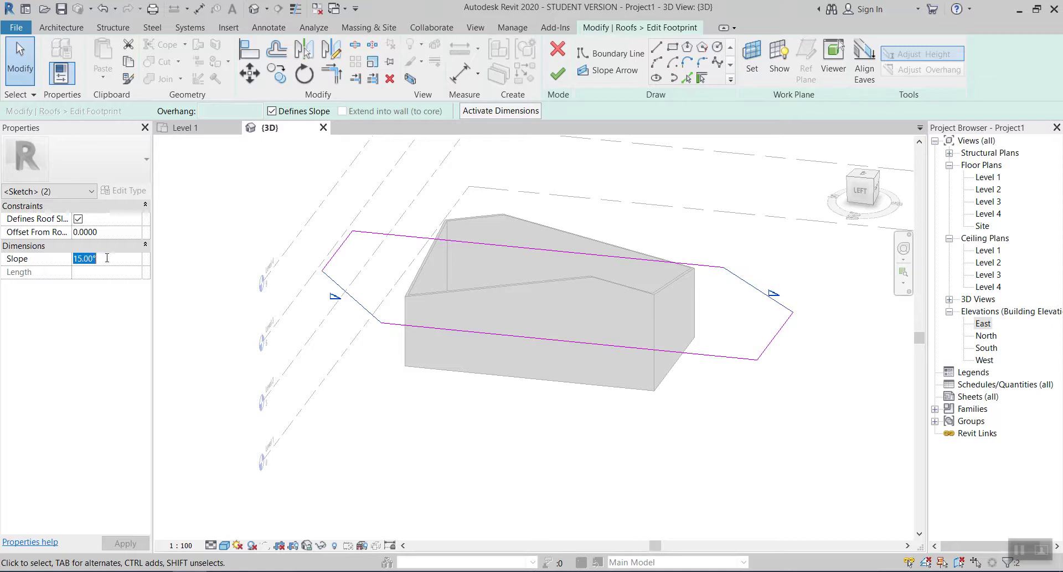
{"action": "key", "text": "Return"}
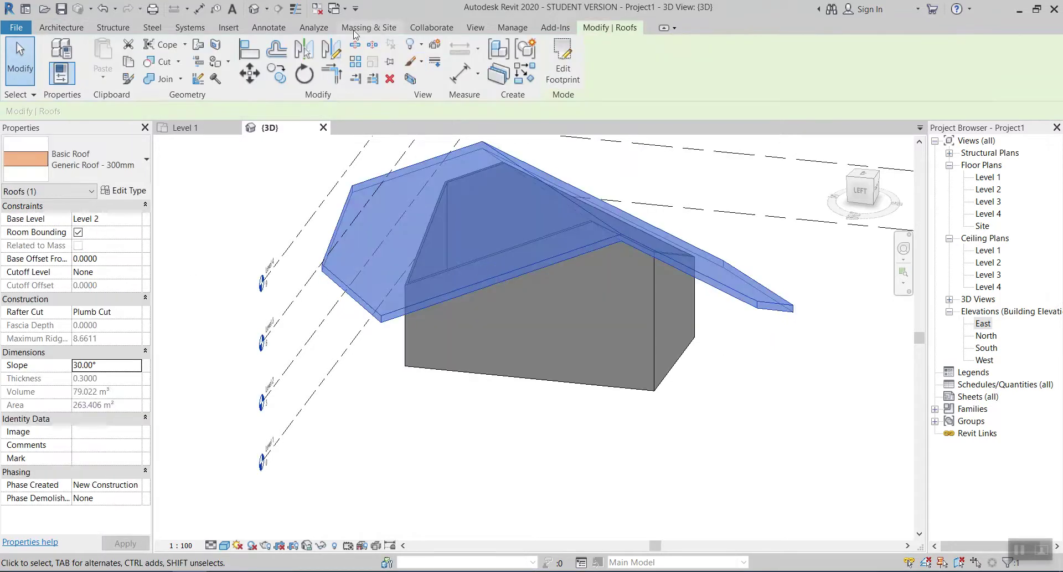
{"action": "left_click", "coordinate": [447, 370]}
{"action": "left_click", "coordinate": [489, 508]}
{"action": "middle_click_drag", "start_coordinate": [501, 502], "coordinate": [554, 313], "text": "shift"}
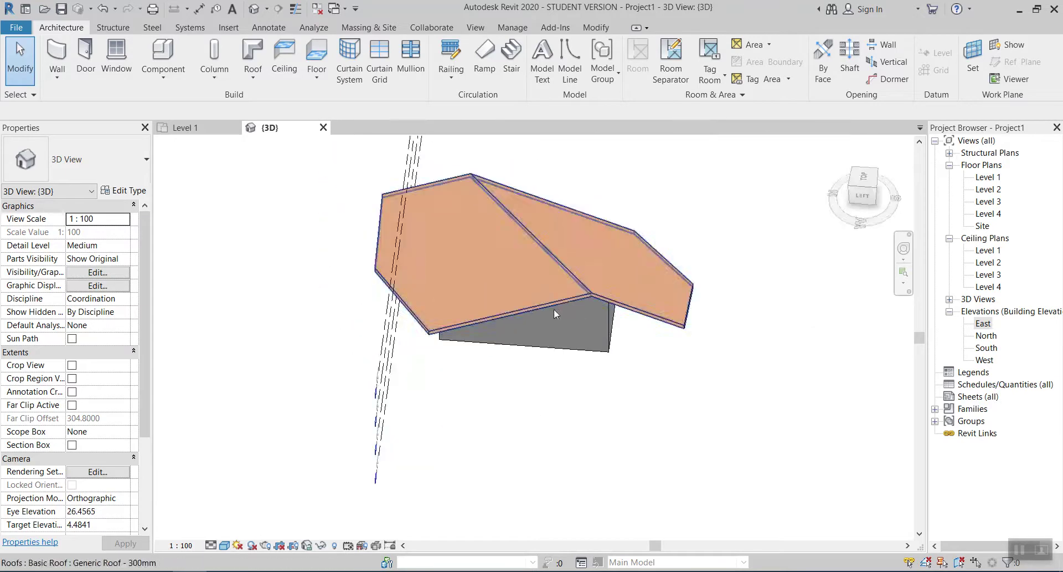
- Reopen the roof footprint and set the slope of both diagonal boundary lines to 0°
{"action": "left_click", "coordinate": [563, 279]}
{"action": "left_click", "coordinate": [572, 67]}
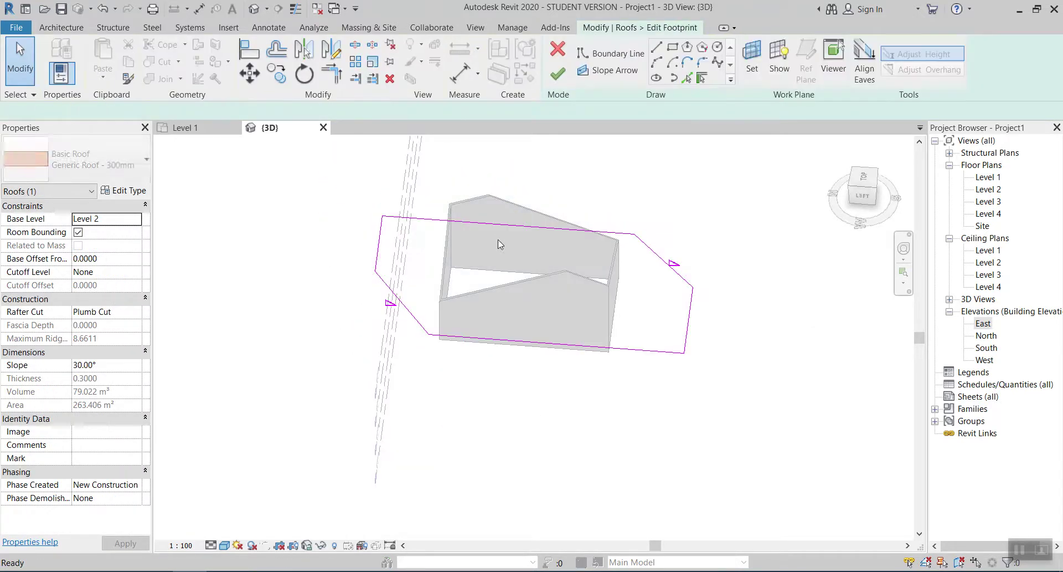
{"action": "left_click", "coordinate": [660, 260]}
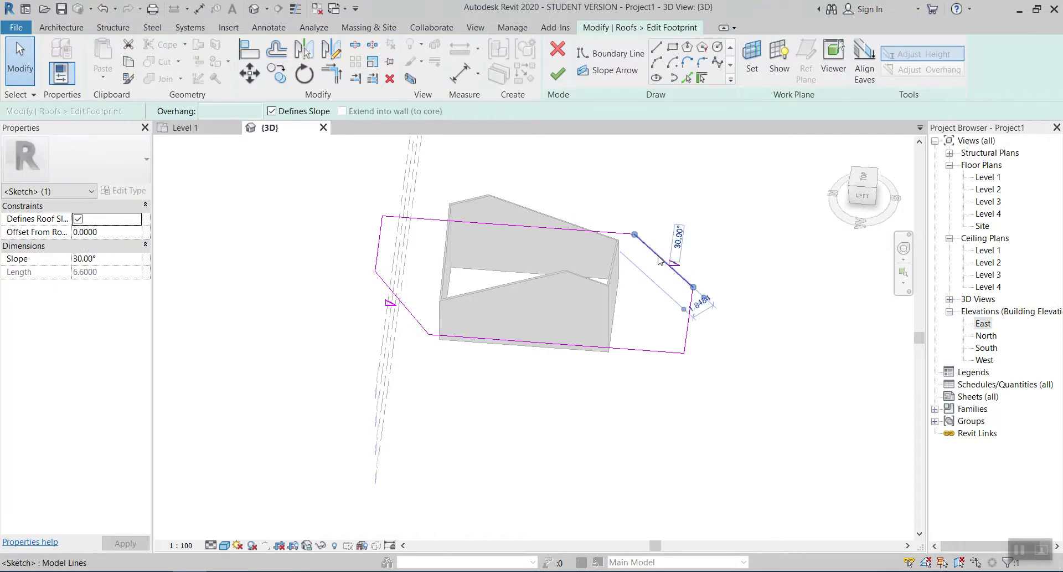
{"action": "left_click", "coordinate": [389, 300], "text": "ctrl"}
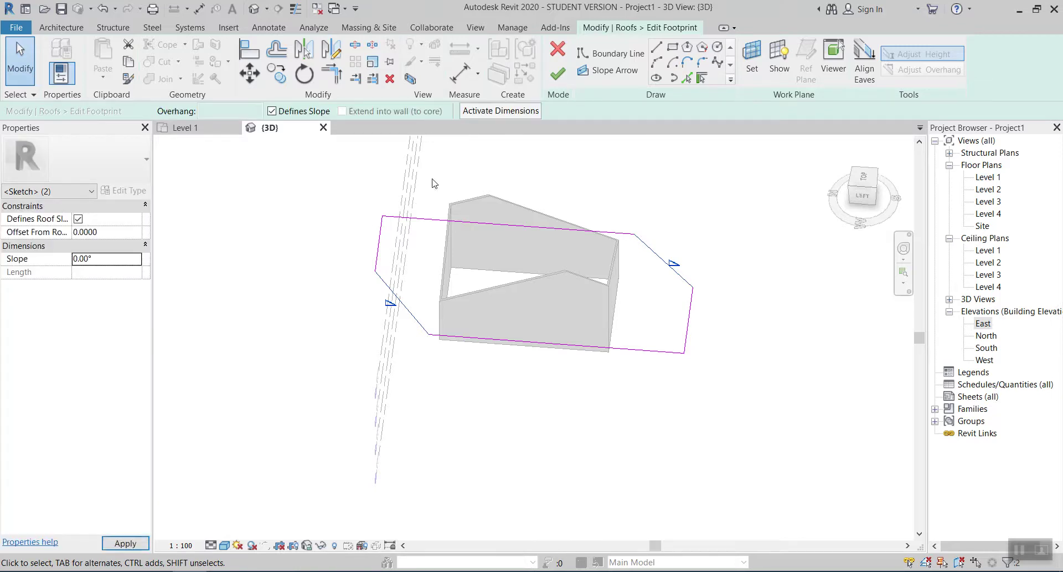
{"action": "left_click", "coordinate": [672, 179]}
- Turn off slope definition for both diagonal boundary lines and finish the footprint as a flat roof
{"action": "middle_click_drag", "start_coordinate": [690, 175], "coordinate": [677, 194], "text": "shift"}
{"action": "left_click", "coordinate": [664, 258]}
{"action": "left_click", "coordinate": [397, 274], "text": "ctrl"}
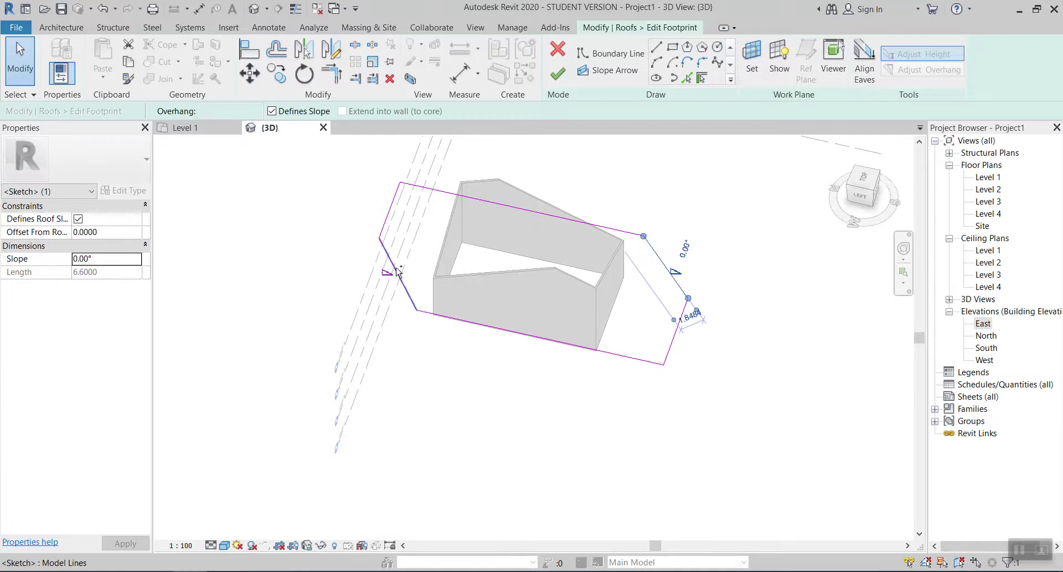
{"action": "left_click", "coordinate": [272, 111]}
{"action": "left_click", "coordinate": [261, 249]}
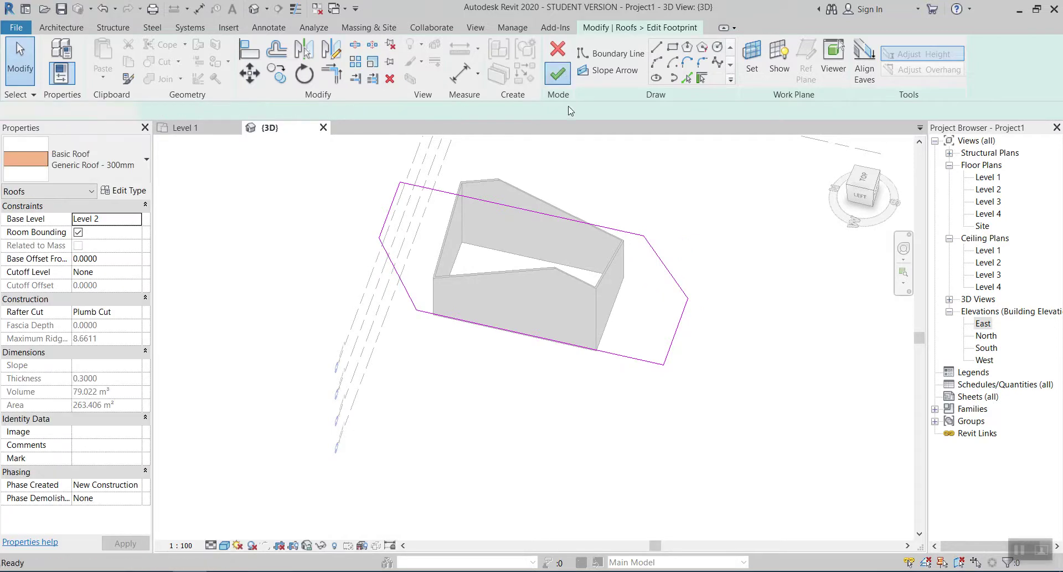
{"action": "left_click", "coordinate": [561, 74]}
{"action": "left_click", "coordinate": [510, 404]}
{"action": "middle_click_drag", "start_coordinate": [510, 403], "coordinate": [553, 283], "text": "shift"}
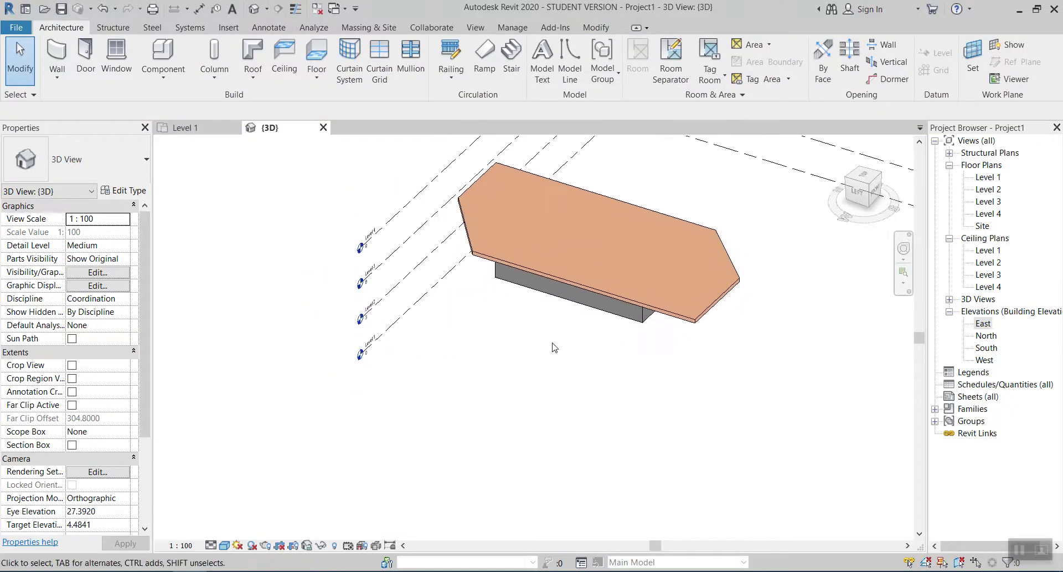
- Add a reshaping point on the flat roof's surface, just inside its right end near the building's corner
{"action": "left_click", "coordinate": [611, 297]}
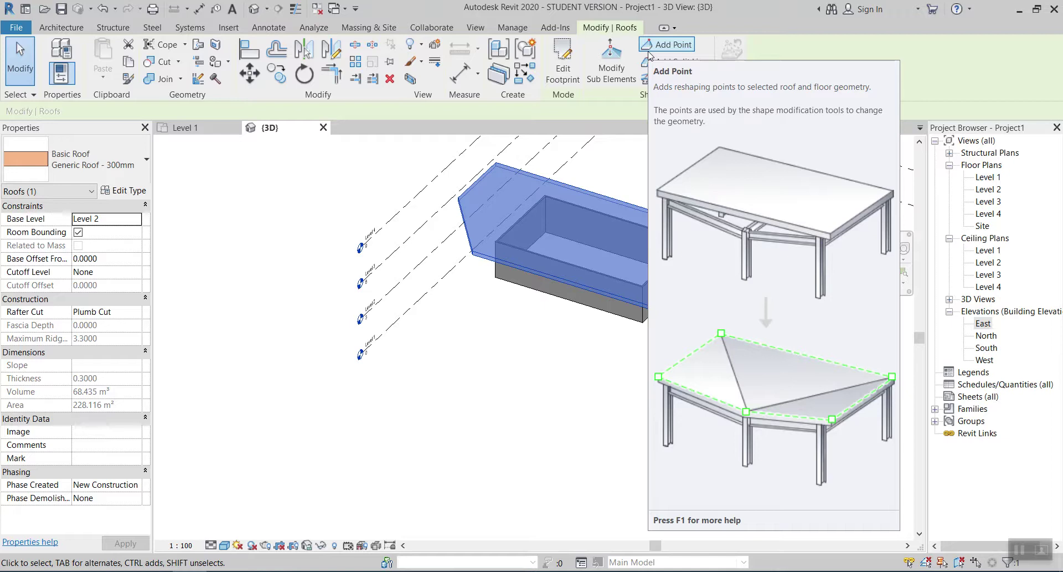
{"action": "left_click", "coordinate": [665, 44]}
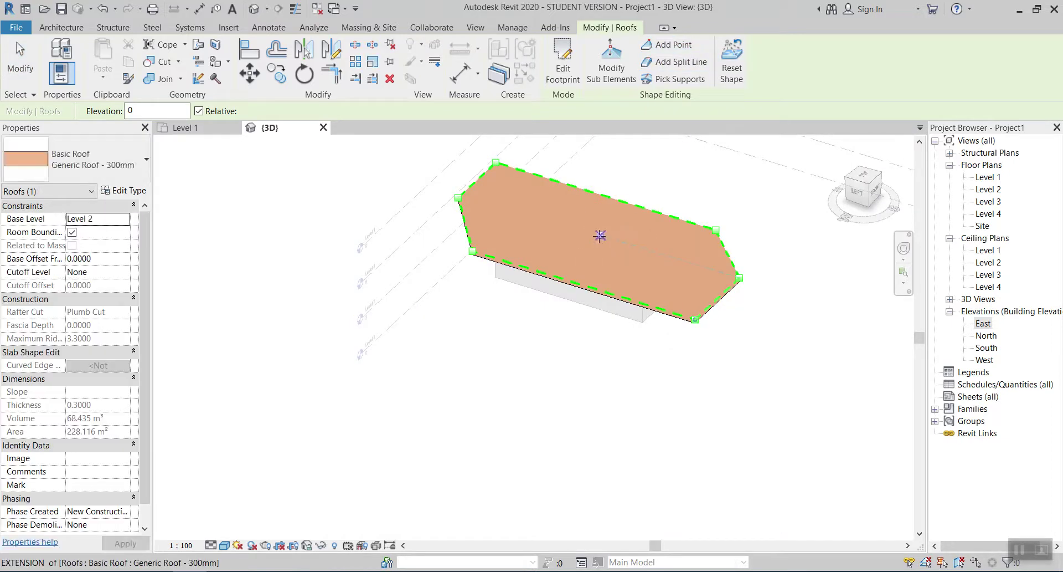
{"action": "left_click", "coordinate": [701, 266]}
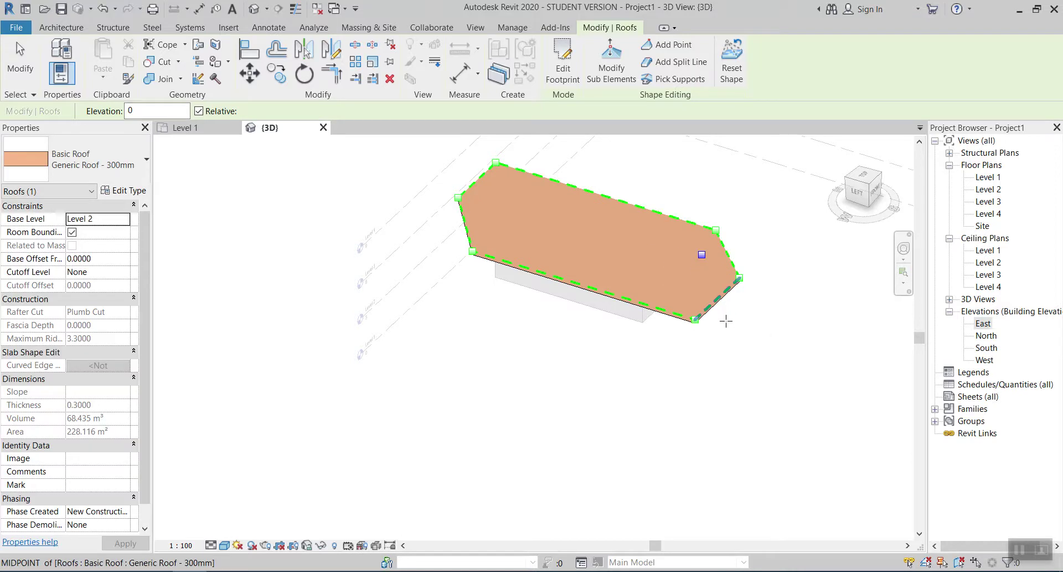
{"action": "key", "text": "Escape"}
{"action": "key", "text": "Escape"}
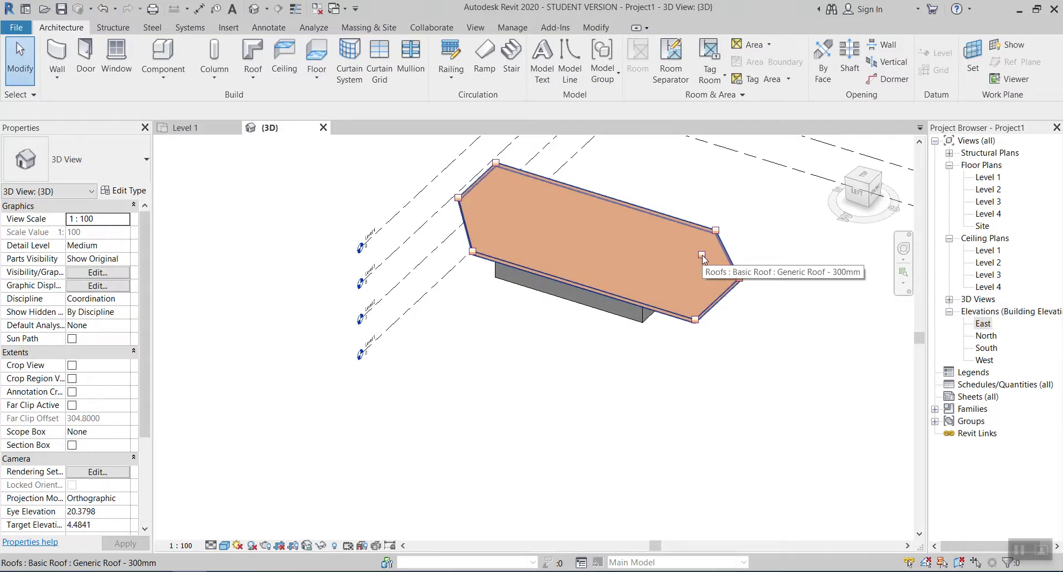
- Modify the roof's sub-elements to set the added interior point's elevation to 1
{"action": "left_click", "coordinate": [703, 255]}
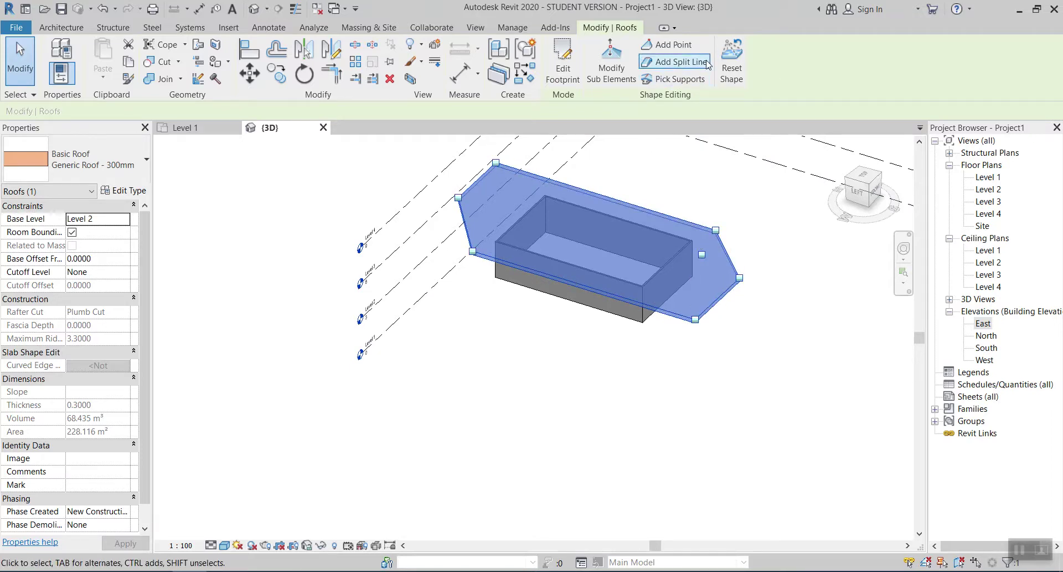
{"action": "left_click", "coordinate": [608, 79]}
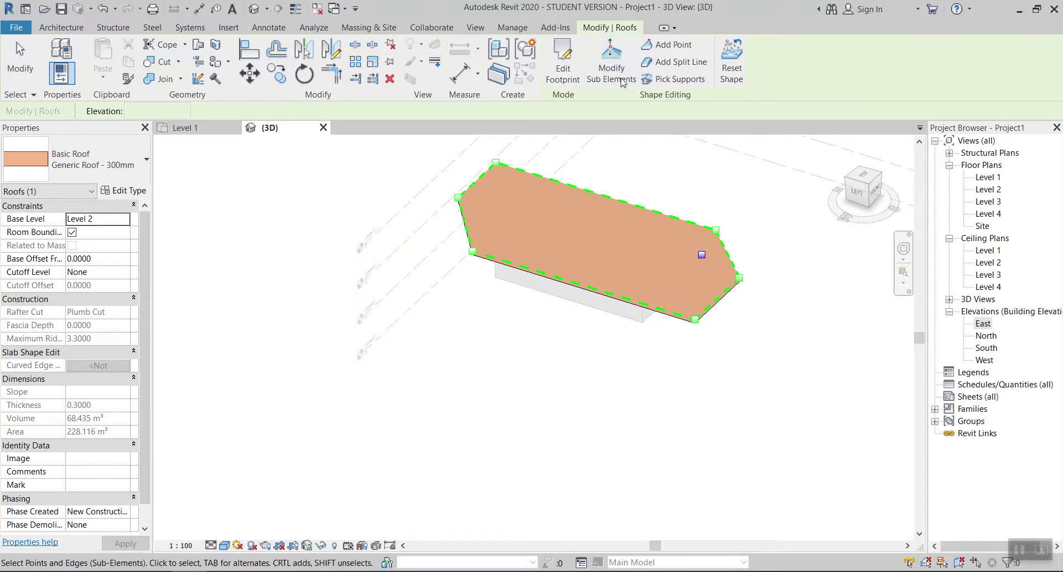
{"action": "left_click", "coordinate": [702, 256]}
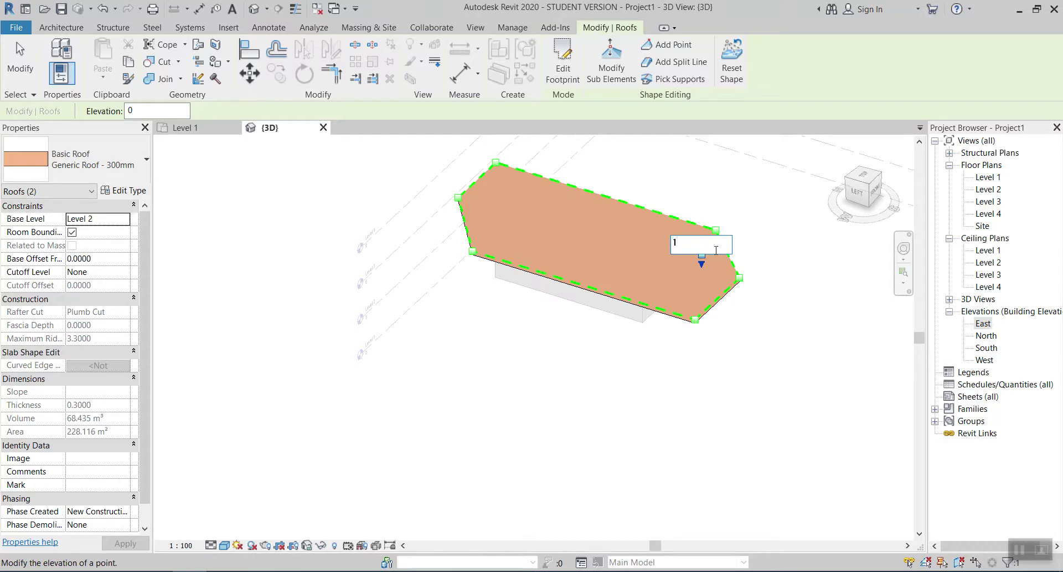
{"action": "key", "text": "Return"}
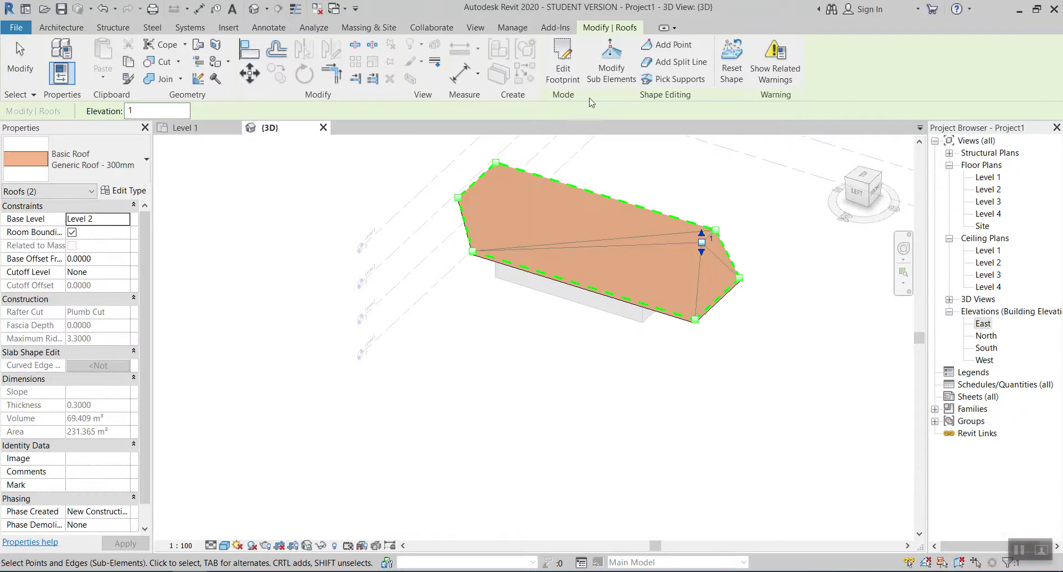
{"action": "left_click", "coordinate": [687, 386]}
{"action": "middle_click_drag", "start_coordinate": [687, 386], "coordinate": [703, 249], "text": "shift"}
- Add a second reshaping point on the roof's surface near the corner at its opposite end
{"action": "left_click", "coordinate": [700, 195]}
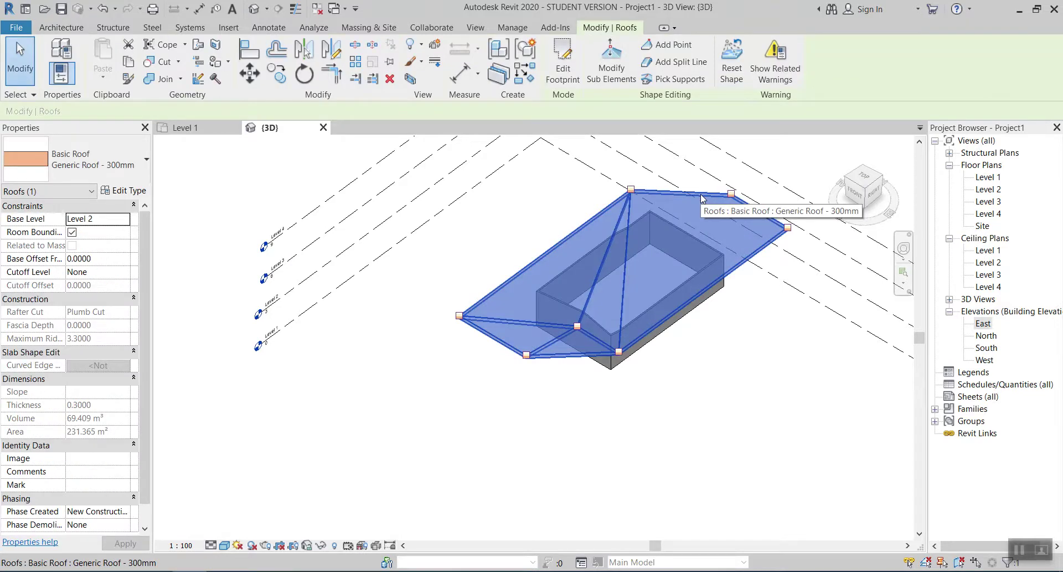
{"action": "left_click", "coordinate": [674, 62]}
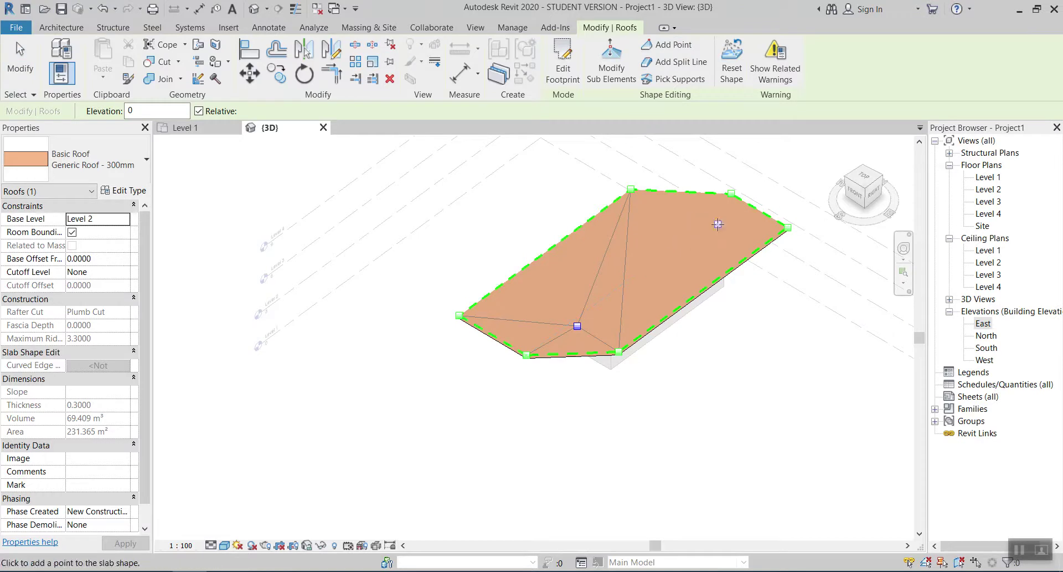
{"action": "left_click", "coordinate": [655, 204]}
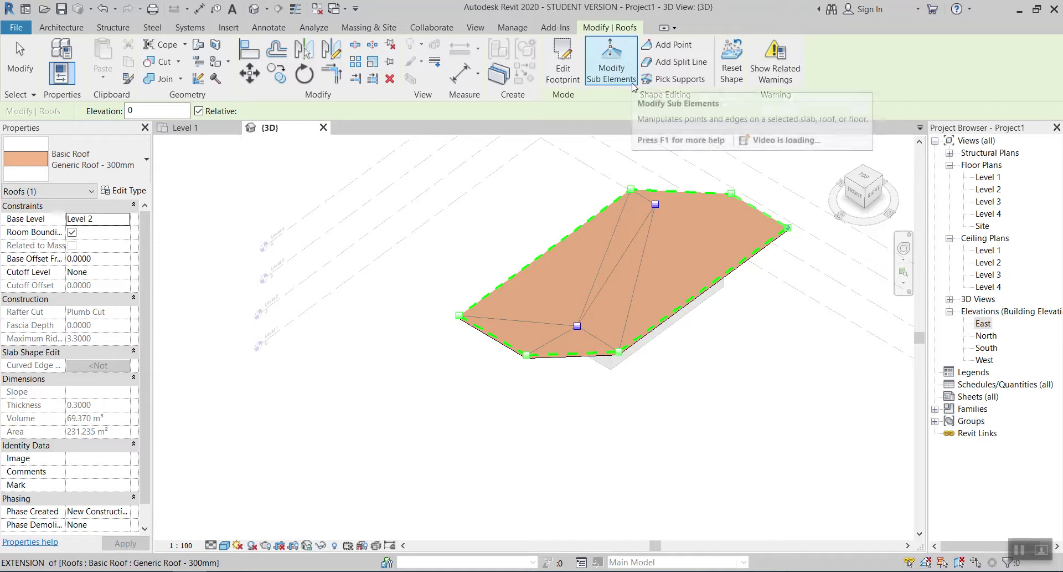
{"action": "key", "text": "Escape"}
{"action": "key", "text": "Escape"}
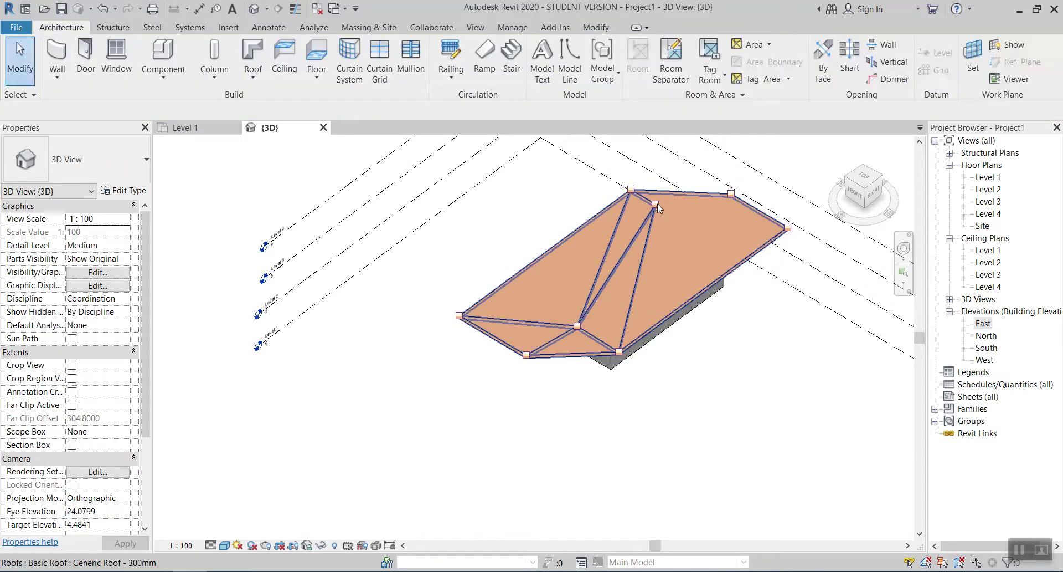
- Raise the second reshaping point to elevation 3 and bring it back down to elevation -1
{"action": "left_click", "coordinate": [657, 204]}
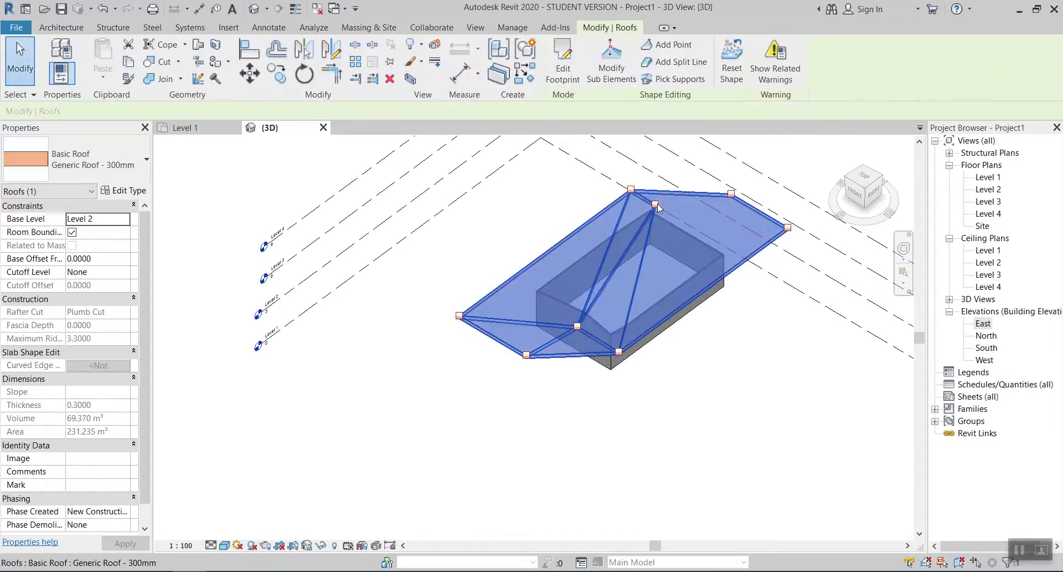
{"action": "left_click", "coordinate": [631, 78]}
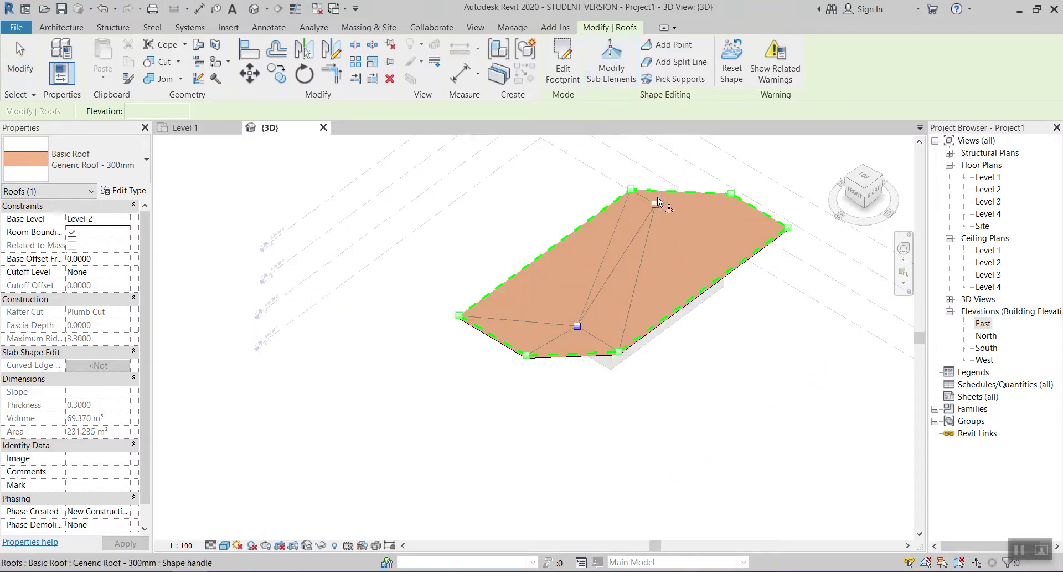
{"action": "left_click", "coordinate": [655, 204]}
{"action": "left_click", "coordinate": [656, 205]}
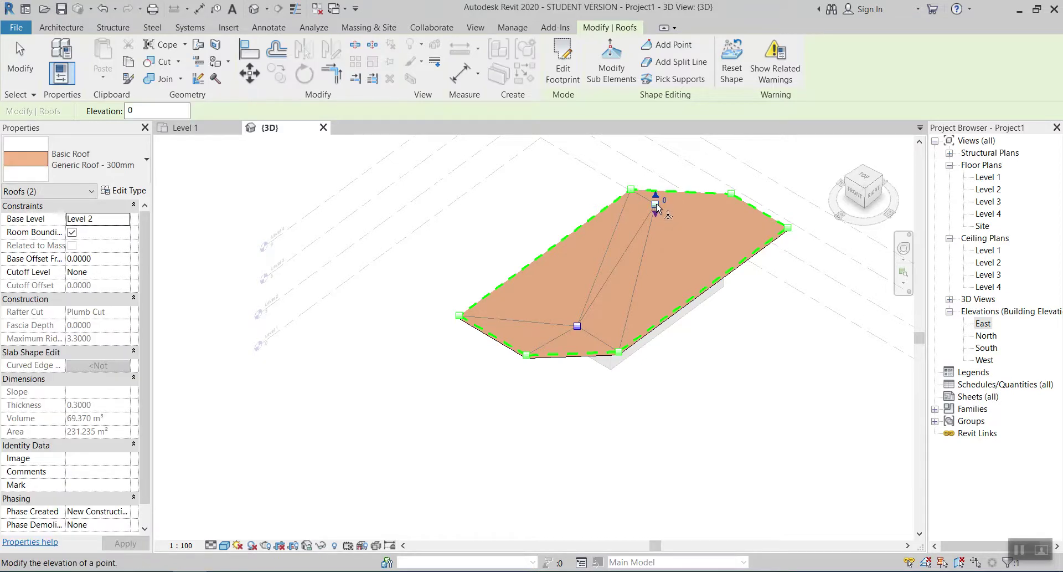
{"action": "left_click_drag", "start_coordinate": [660, 194], "coordinate": [659, 166]}
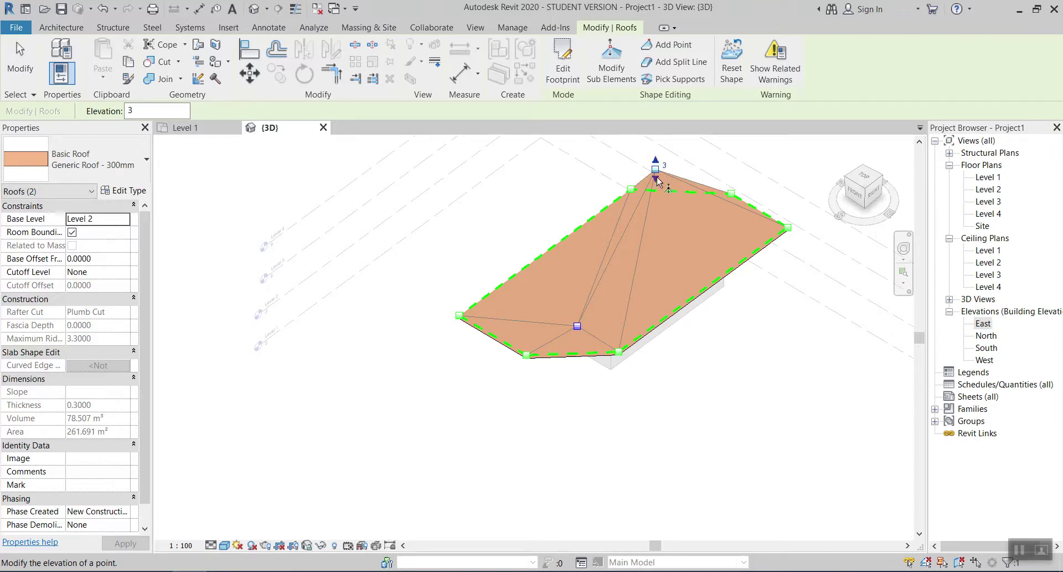
{"action": "left_click_drag", "start_coordinate": [658, 179], "coordinate": [666, 224]}
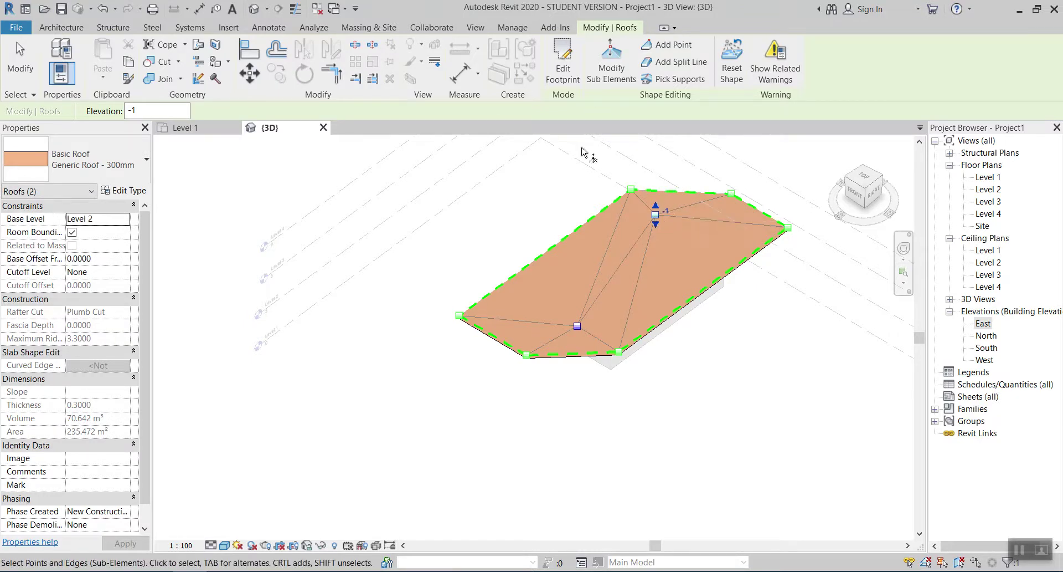
{"action": "key", "text": "Escape"}
- Add a third reshaping point on the roof's surface, near its long front edge above the building's wall corner
{"action": "middle_click_drag", "start_coordinate": [771, 325], "coordinate": [684, 327], "text": "shift"}
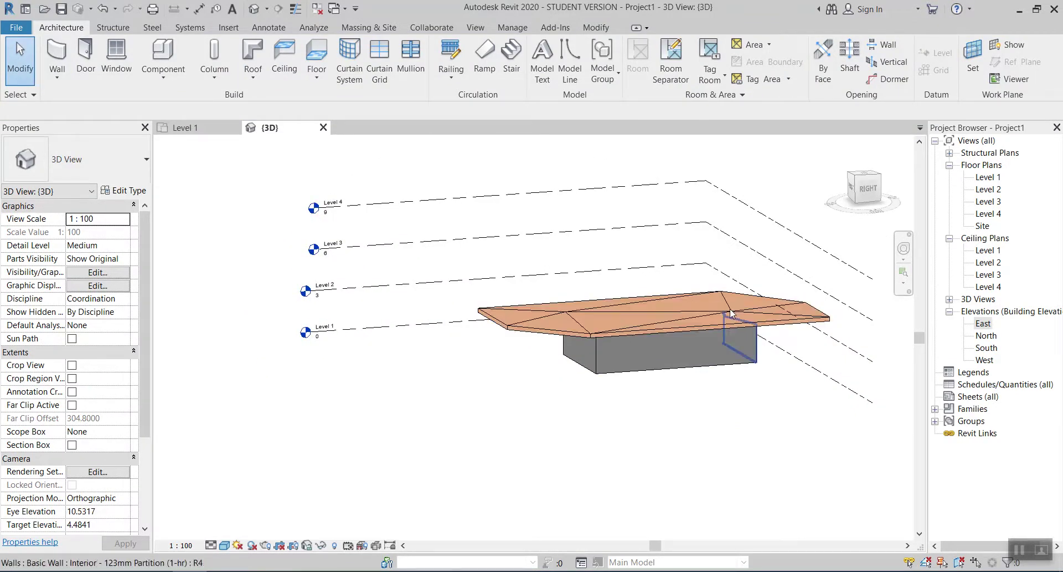
{"action": "middle_click_drag", "start_coordinate": [596, 326], "coordinate": [623, 296], "text": "shift"}
{"action": "left_click", "coordinate": [621, 296]}
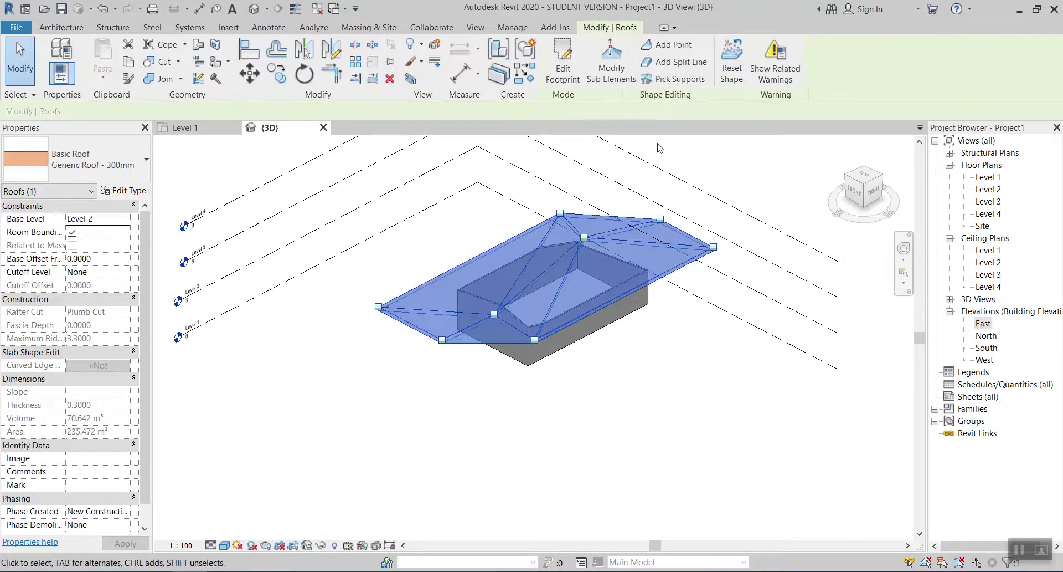
{"action": "left_click", "coordinate": [668, 44]}
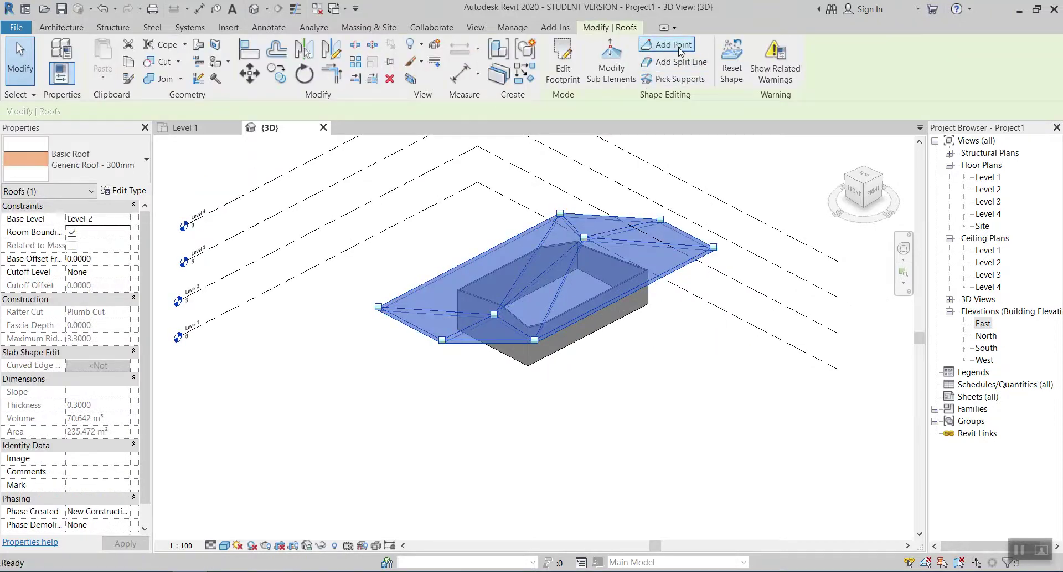
{"action": "left_click", "coordinate": [628, 272]}
{"action": "key", "text": "Escape"}
{"action": "key", "text": "Escape"}
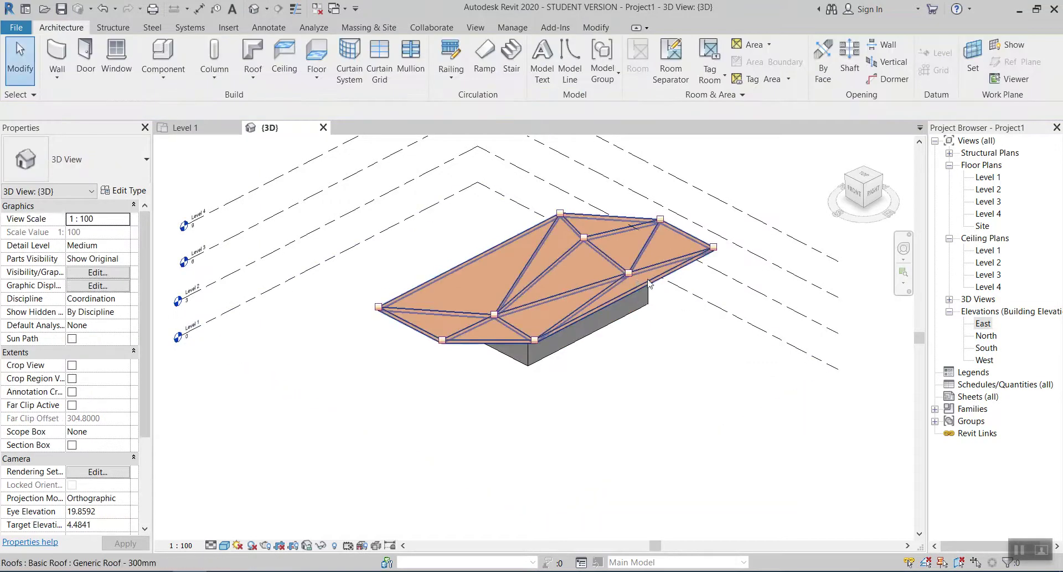
- Modify the roof's sub-elements to raise the new point near the long front edge to elevation 5
{"action": "left_click", "coordinate": [637, 285]}
{"action": "left_click", "coordinate": [612, 60]}
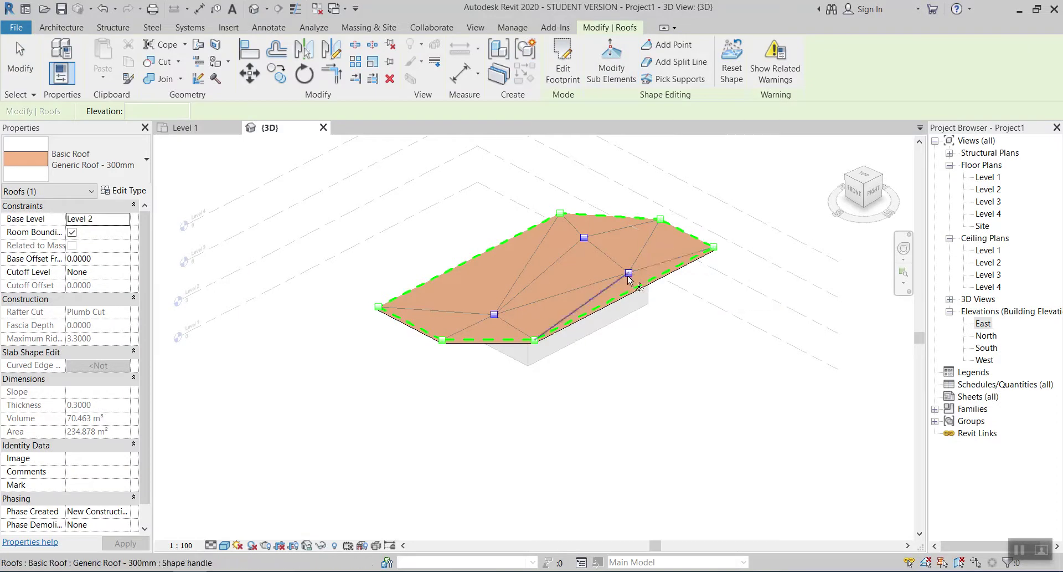
{"action": "left_click", "coordinate": [629, 273]}
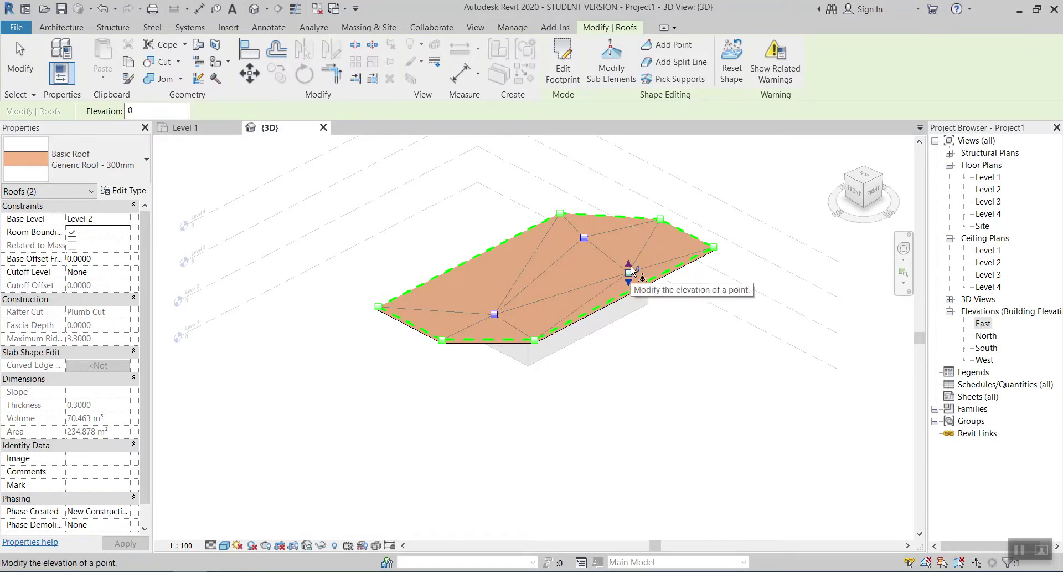
{"action": "left_click_drag", "start_coordinate": [630, 268], "coordinate": [629, 210]}
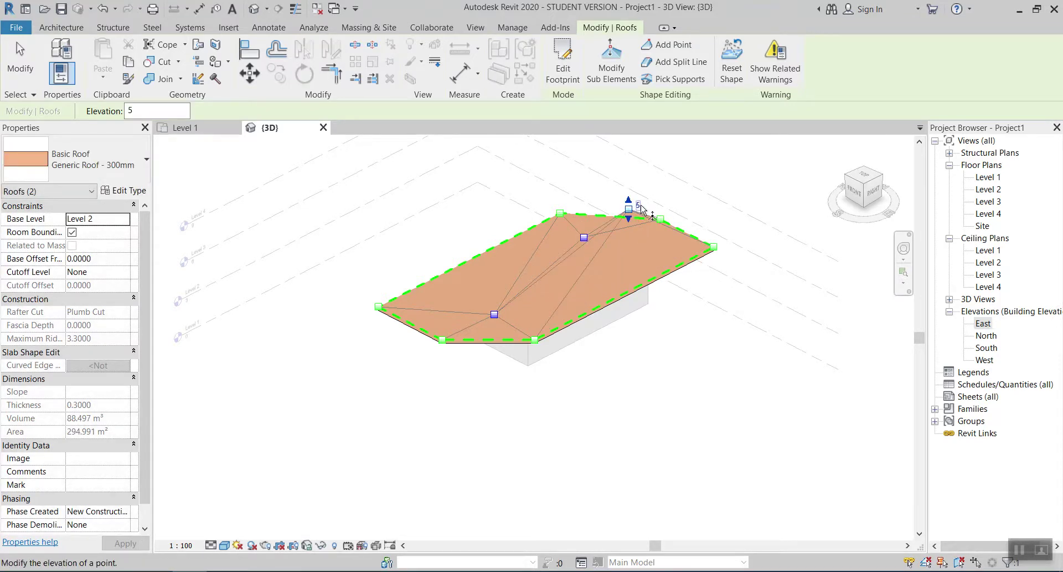
{"action": "key", "text": "Escape"}
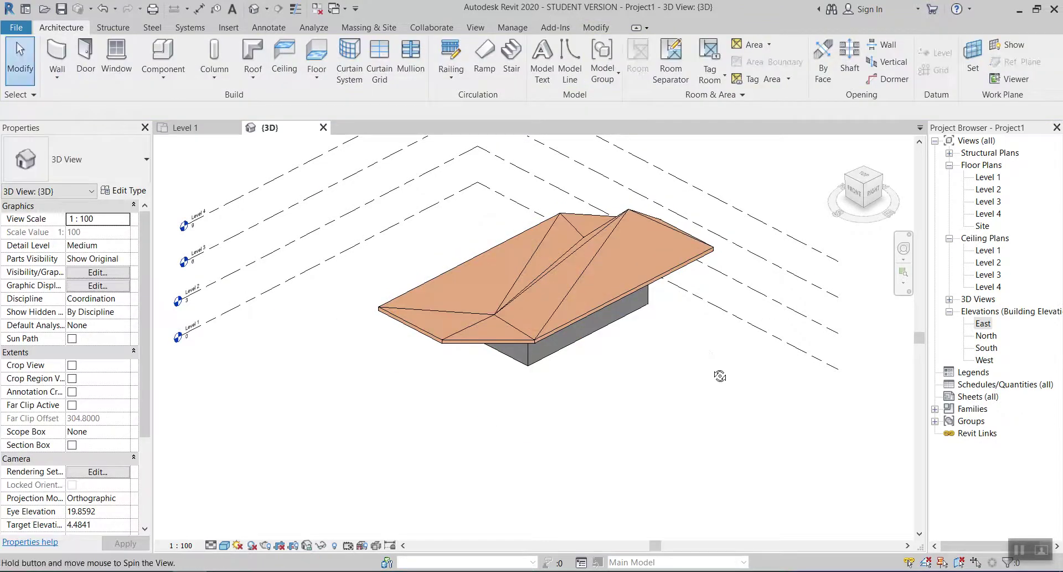